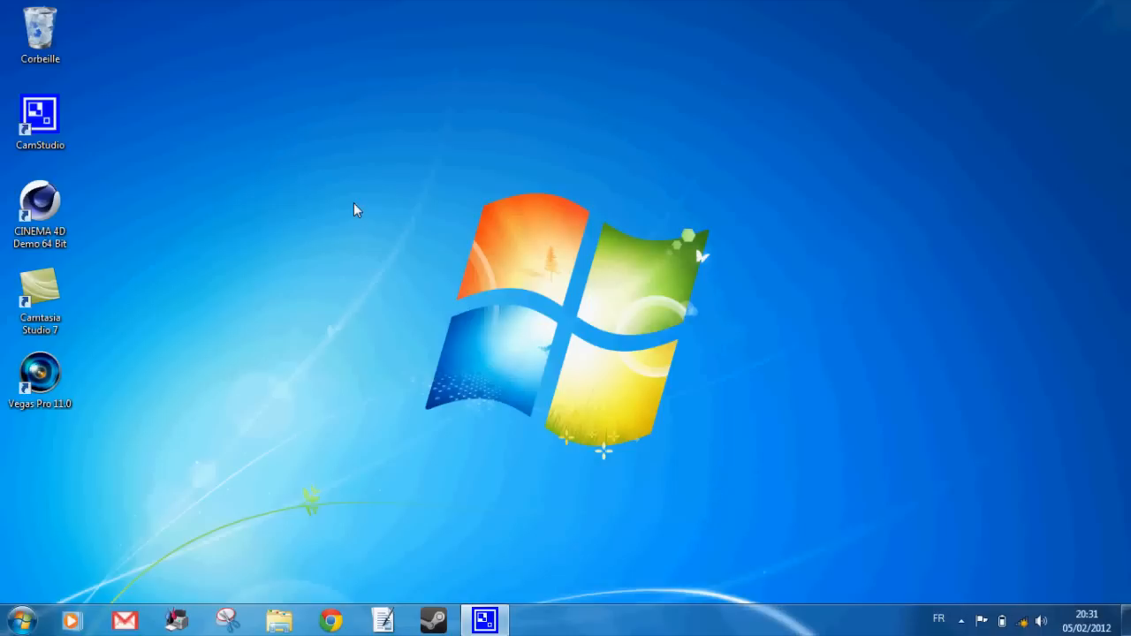
Start CINEMA 4D Demo 64 Bit and dismiss the bug report and demo version dialogs.
{"action": "left_click", "coordinate": [36, 207]}
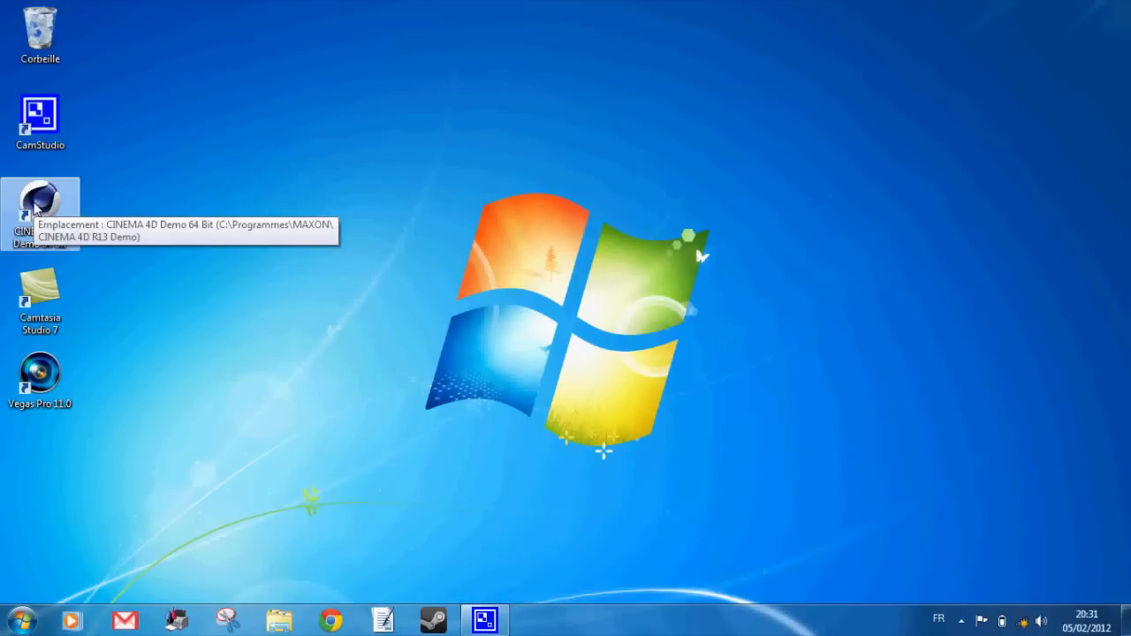
{"action": "double_click", "coordinate": [35, 208]}
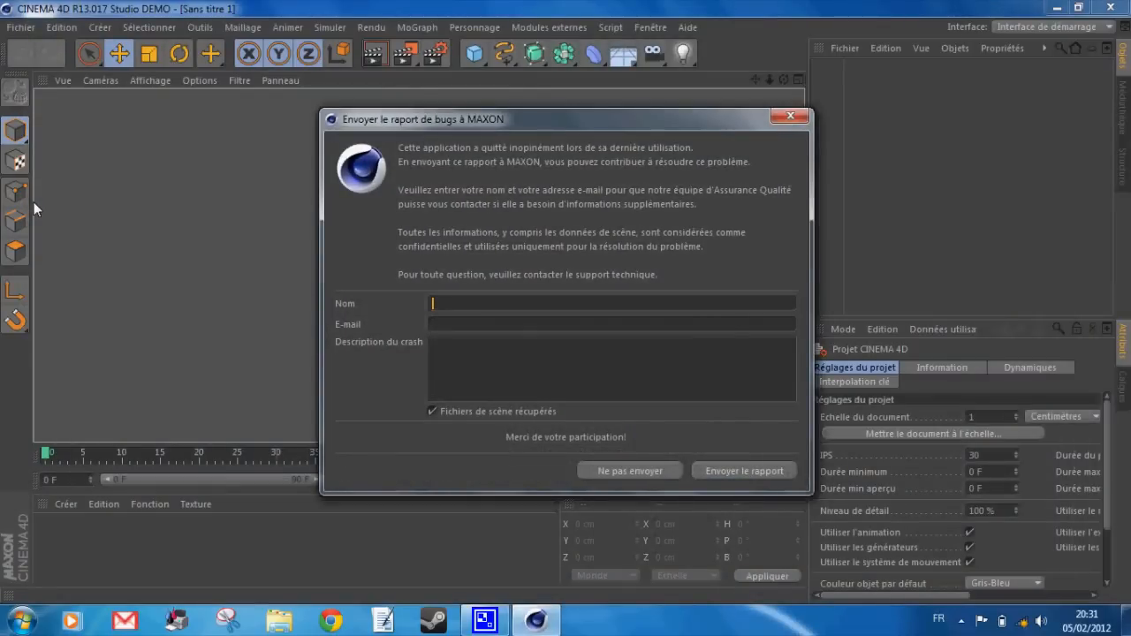
{"action": "left_click", "coordinate": [799, 120]}
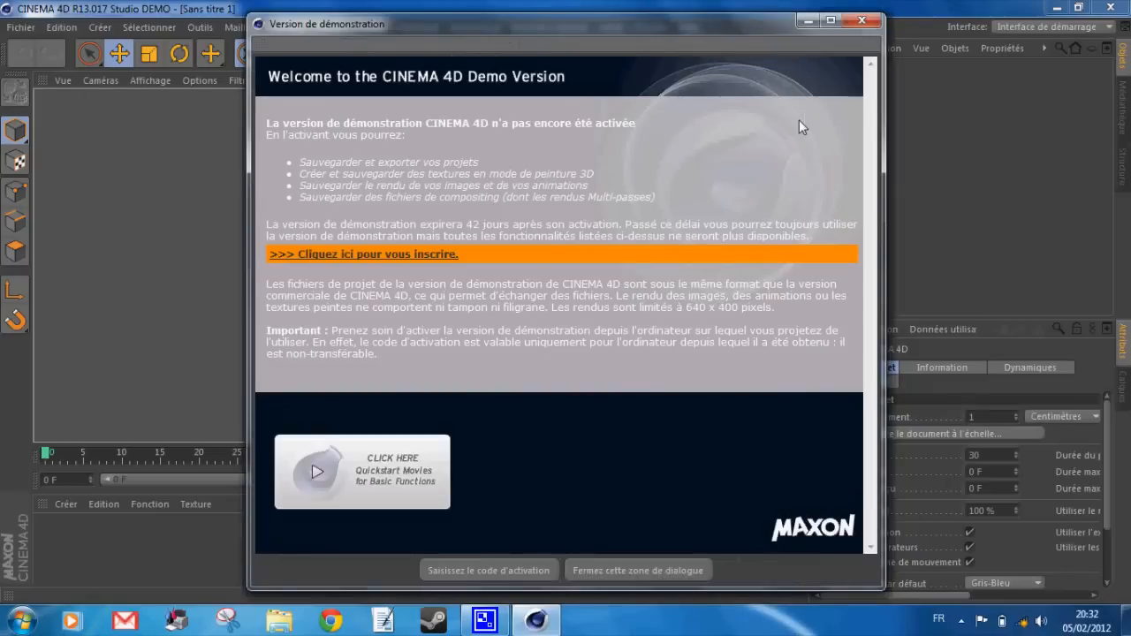
{"action": "left_click", "coordinate": [869, 21]}
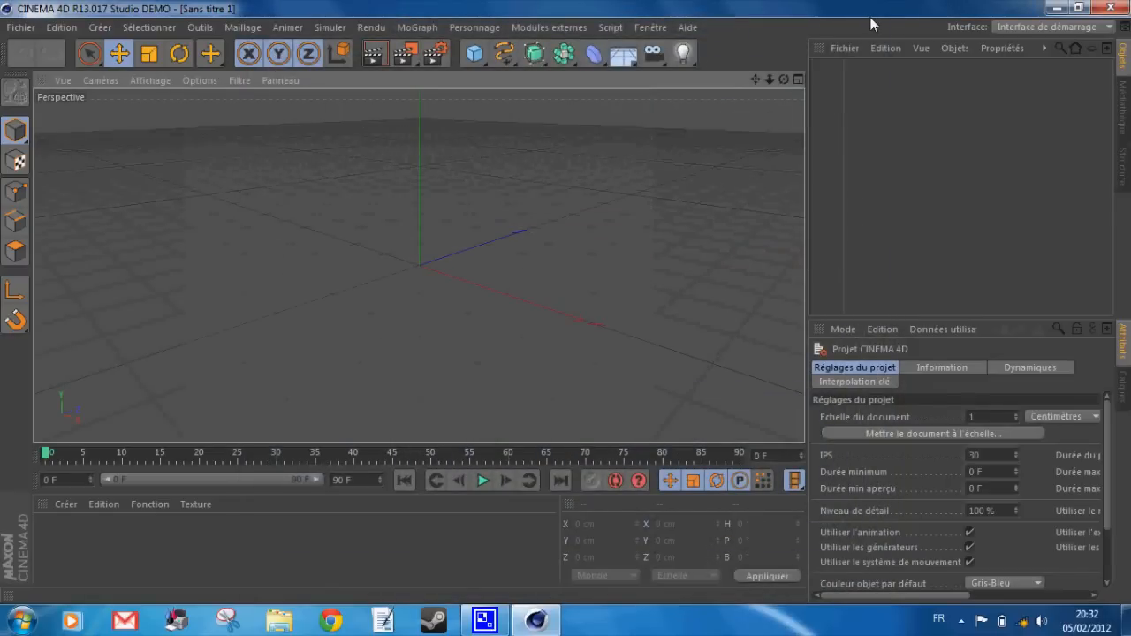
{"action": "left_click", "coordinate": [22, 620]}
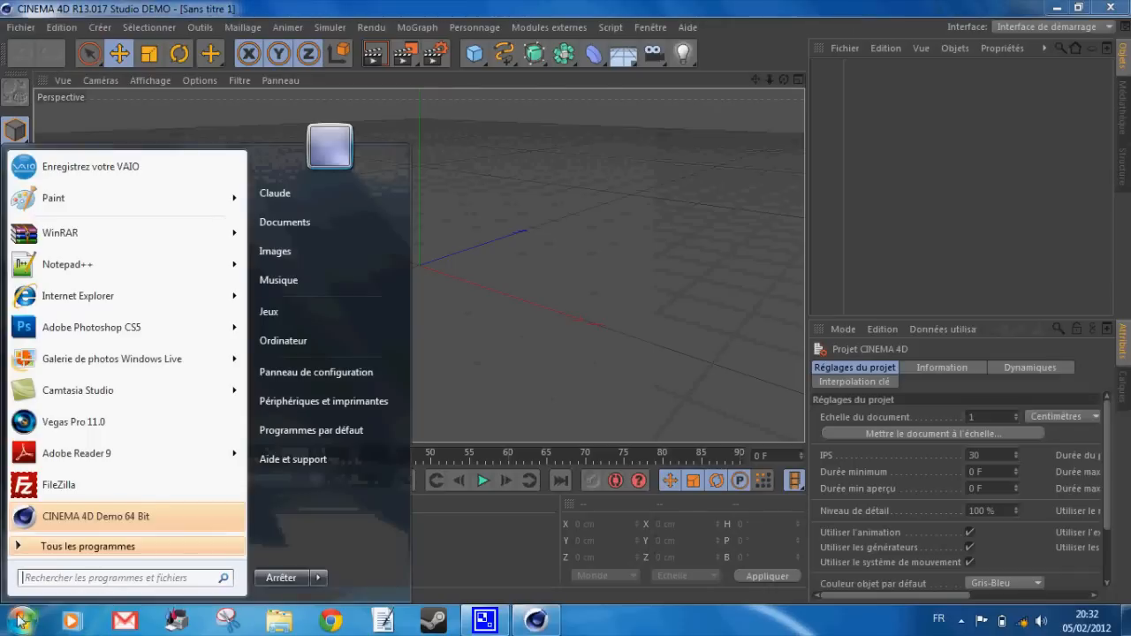
{"action": "left_click", "coordinate": [22, 620]}
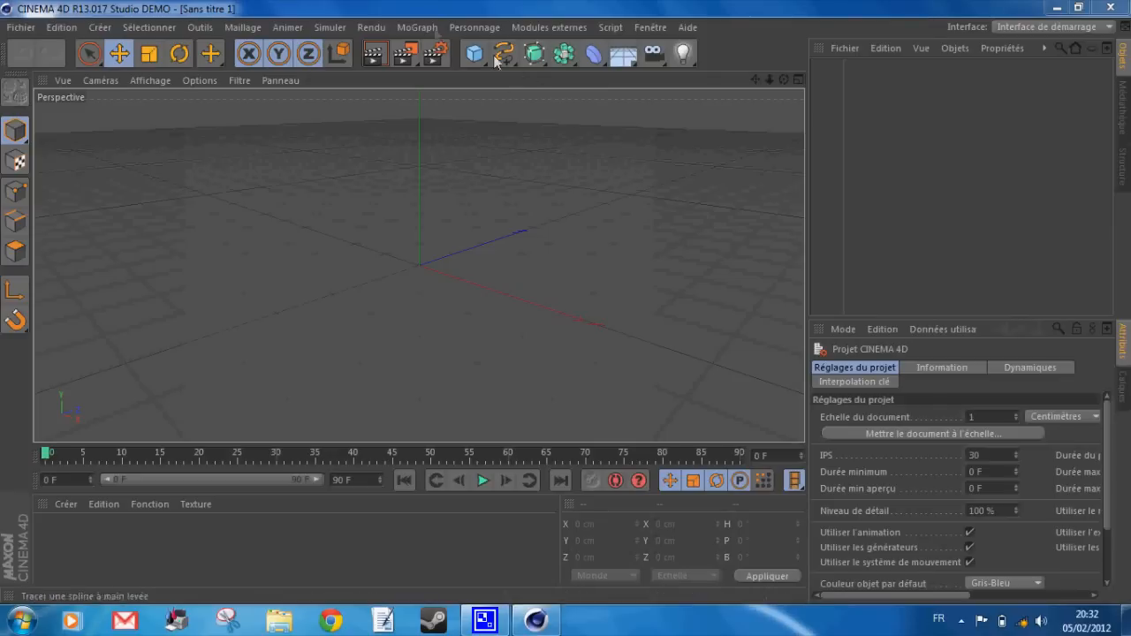
Add two MoGraph Mo Texte objects to the empty scene.
{"action": "left_click", "coordinate": [417, 27]}
{"action": "left_click", "coordinate": [459, 218]}
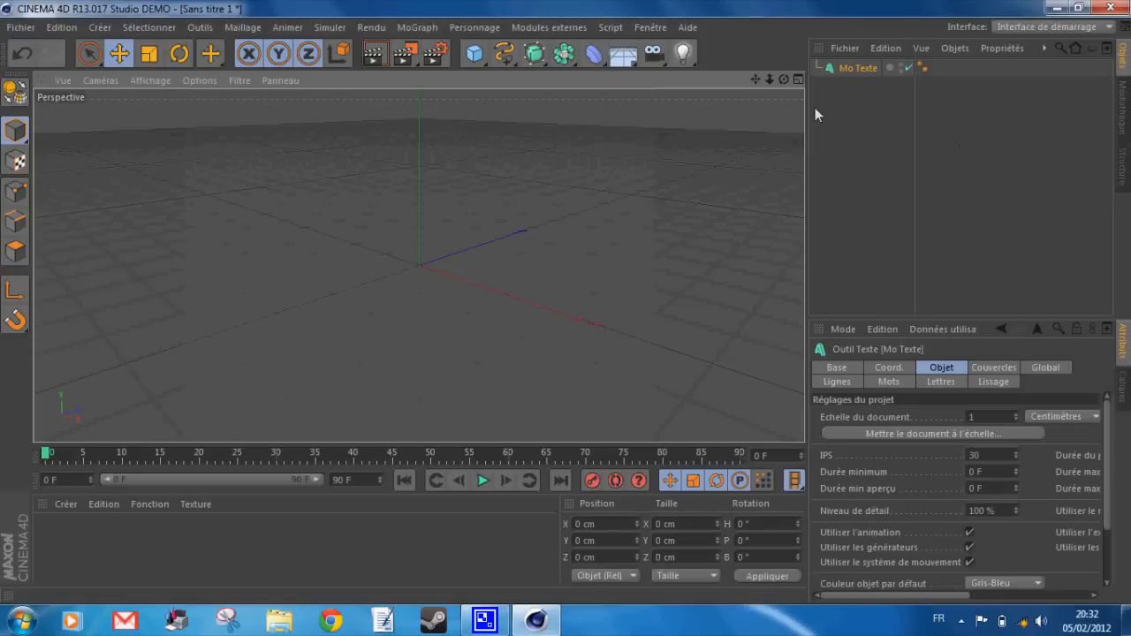
{"action": "left_click", "coordinate": [429, 30]}
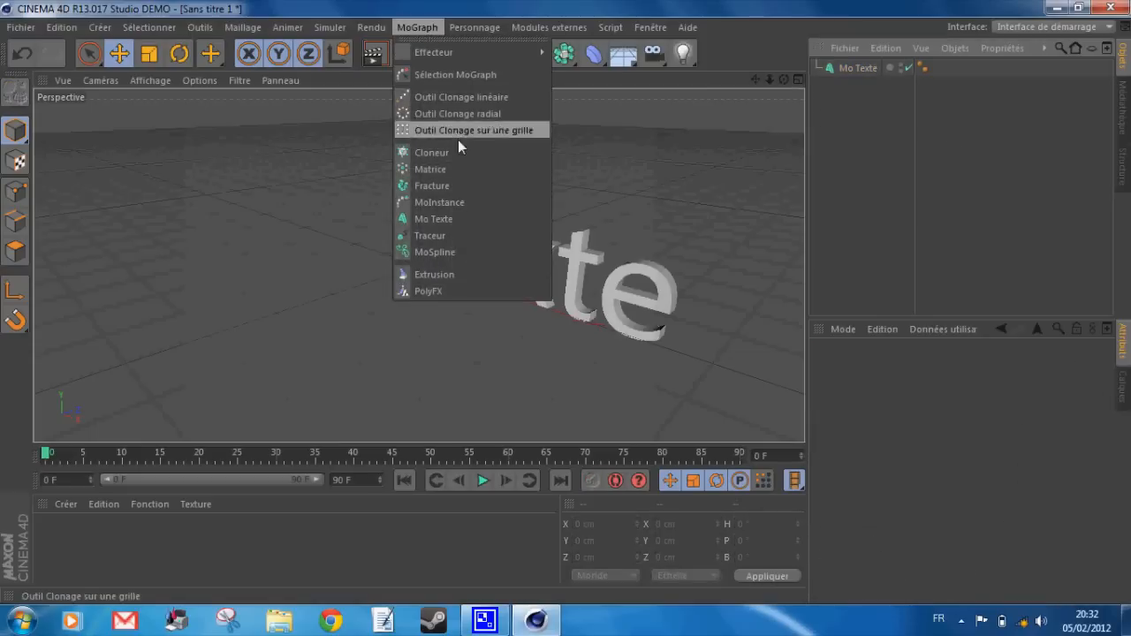
{"action": "left_click", "coordinate": [459, 218]}
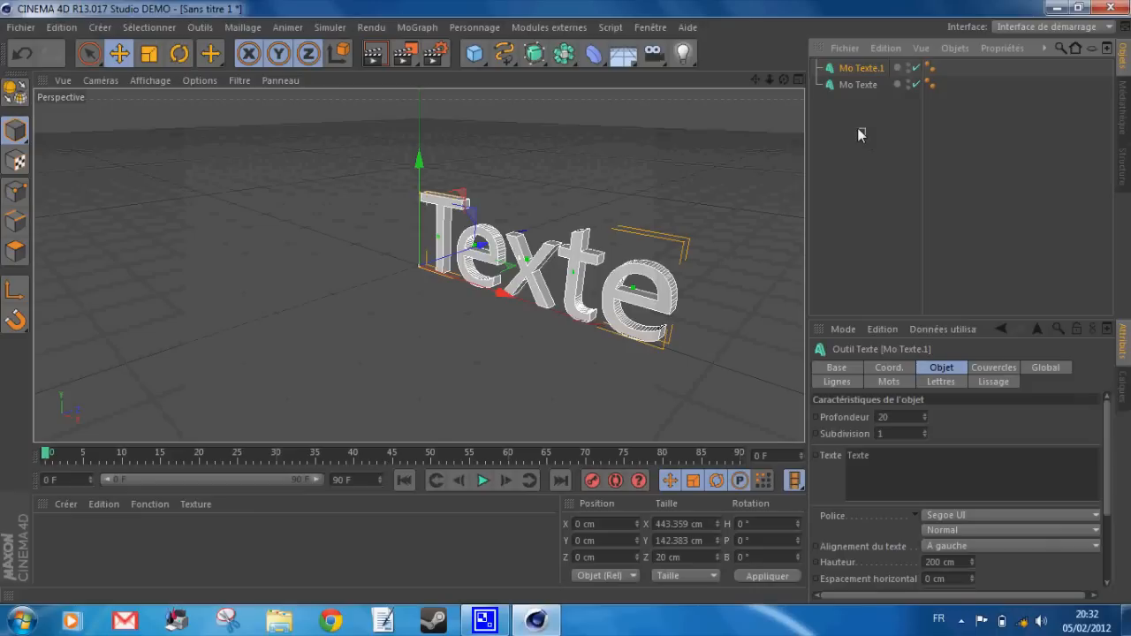
Set the text of both Mo Texte objects to "ImPulSe II".
{"action": "left_click", "coordinate": [827, 86], "text": "shift"}
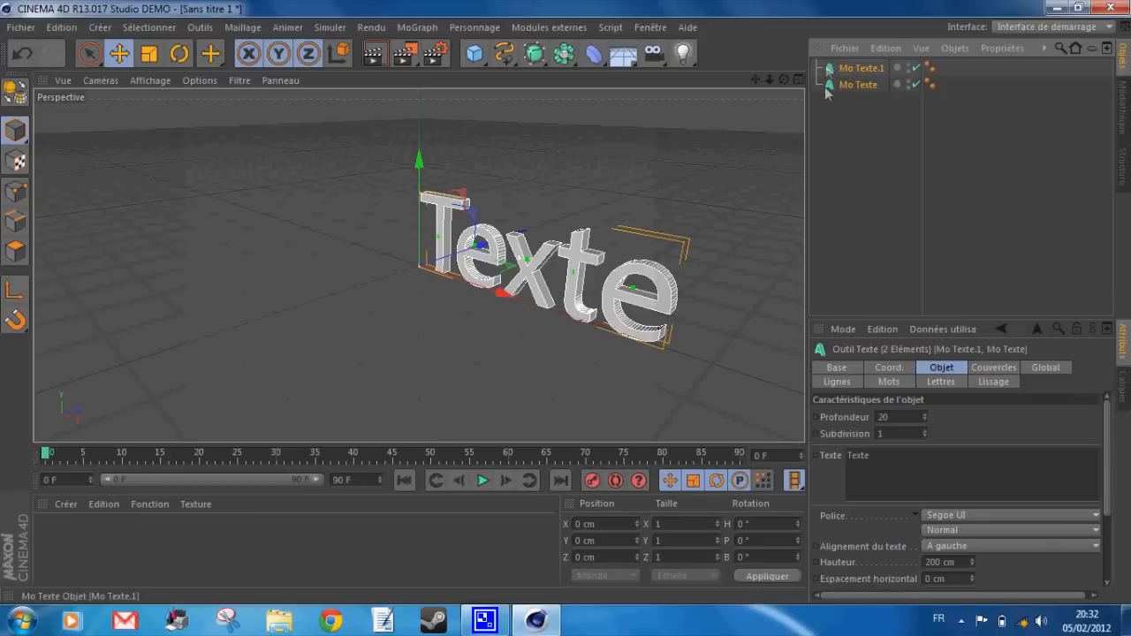
{"action": "left_click", "coordinate": [911, 462]}
{"action": "left_click_drag", "start_coordinate": [911, 463], "coordinate": [817, 456]}
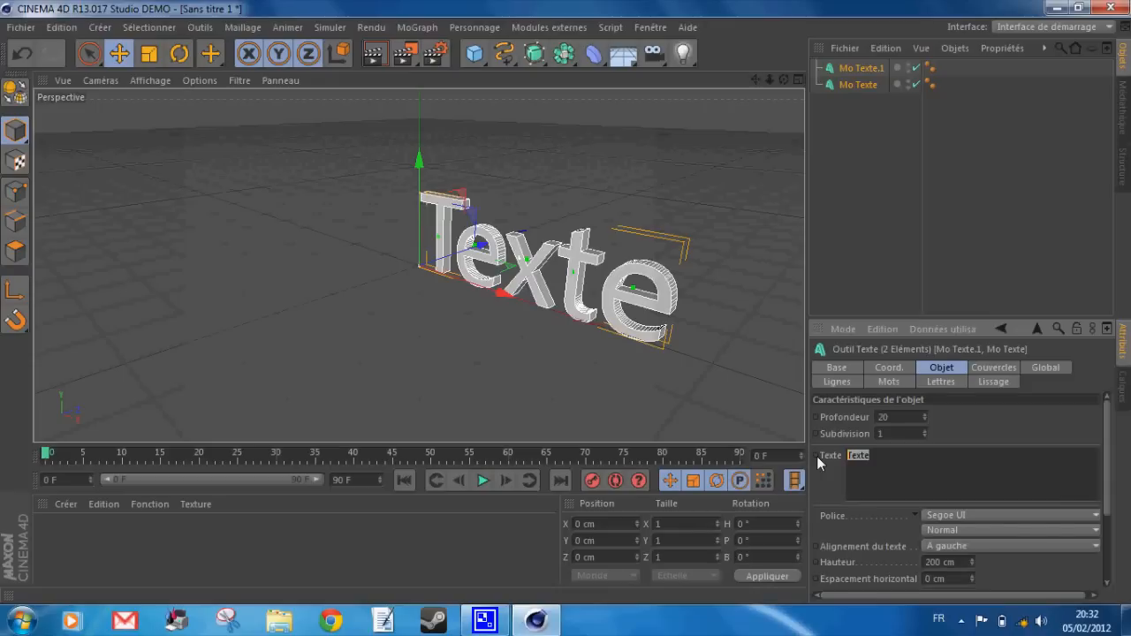
{"action": "type", "text": "ImPulSe II"}
{"action": "left_click", "coordinate": [941, 425]}
{"action": "scroll", "coordinate": [714, 278], "scroll_direction": "down", "scroll_amount": 5}
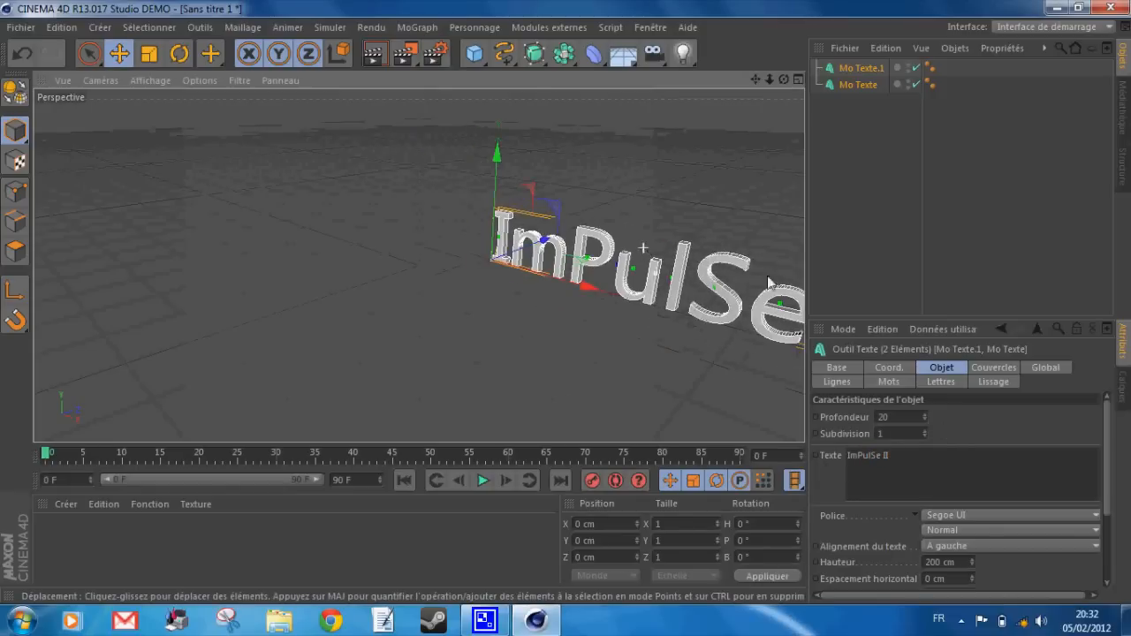
Set the extrusion depth (Profondeur) of both Mo Texte objects to 60.
{"action": "left_click_drag", "start_coordinate": [785, 80], "coordinate": [583, 318]}
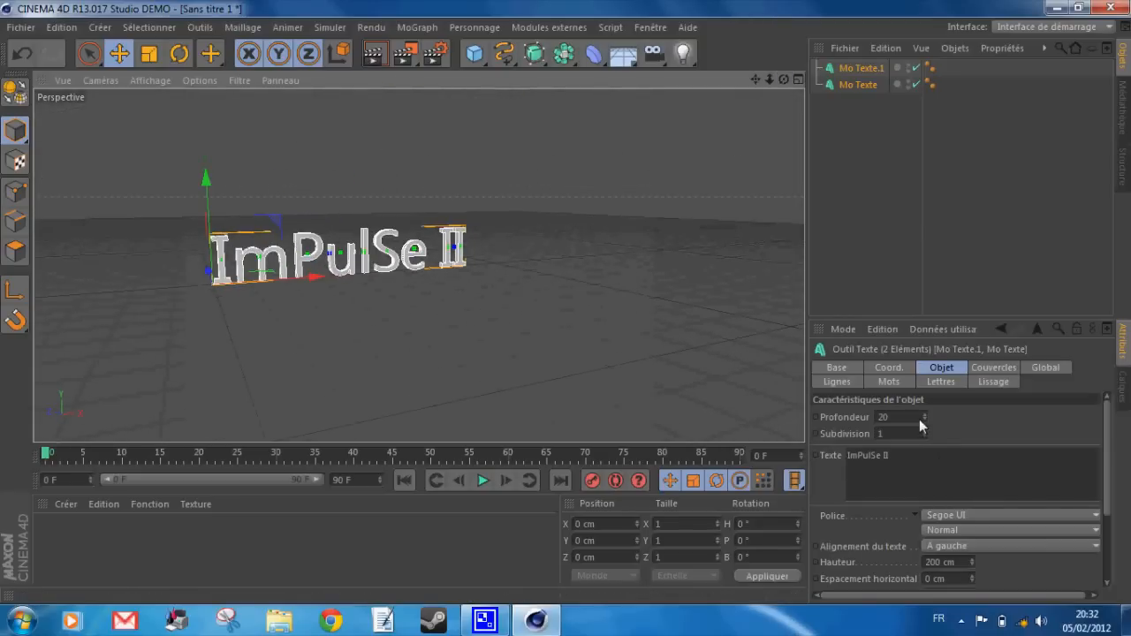
{"action": "mouse_move", "coordinate": [566, 303]}
{"action": "left_mouse_down"}
{"action": "mouse_move", "coordinate": [555, 312]}
{"action": "mouse_move", "coordinate": [567, 305]}
{"action": "left_mouse_up"}
{"action": "left_click_drag", "start_coordinate": [756, 79], "coordinate": [566, 303]}
{"action": "left_click_drag", "start_coordinate": [783, 79], "coordinate": [566, 303]}
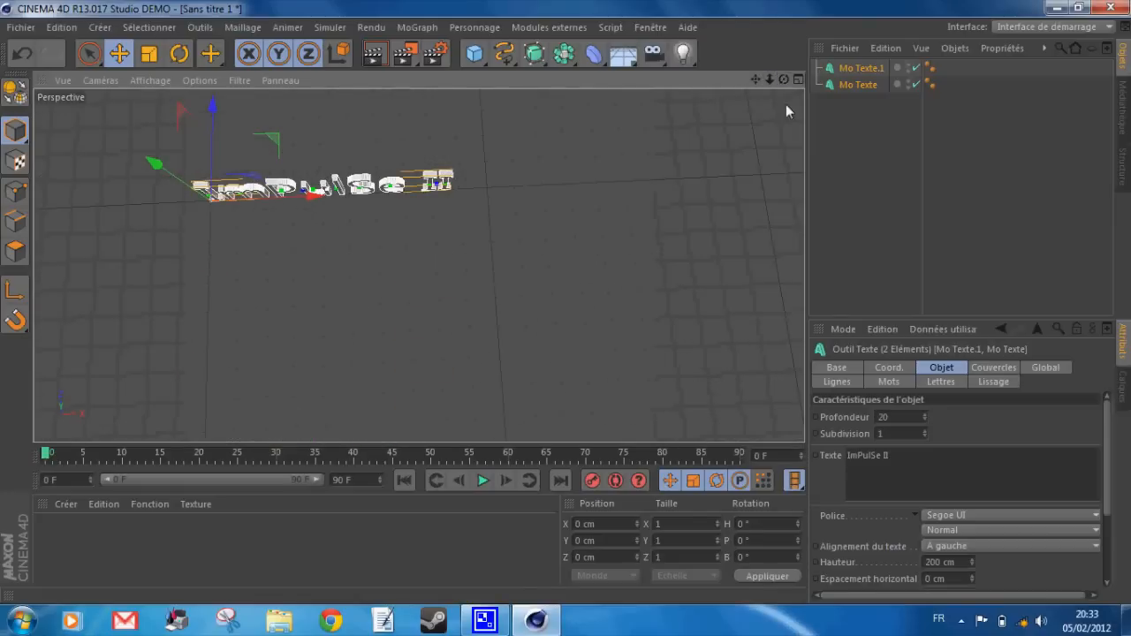
{"action": "left_click_drag", "start_coordinate": [924, 414], "coordinate": [684, 7]}
{"action": "left_click_drag", "start_coordinate": [785, 79], "coordinate": [564, 295]}
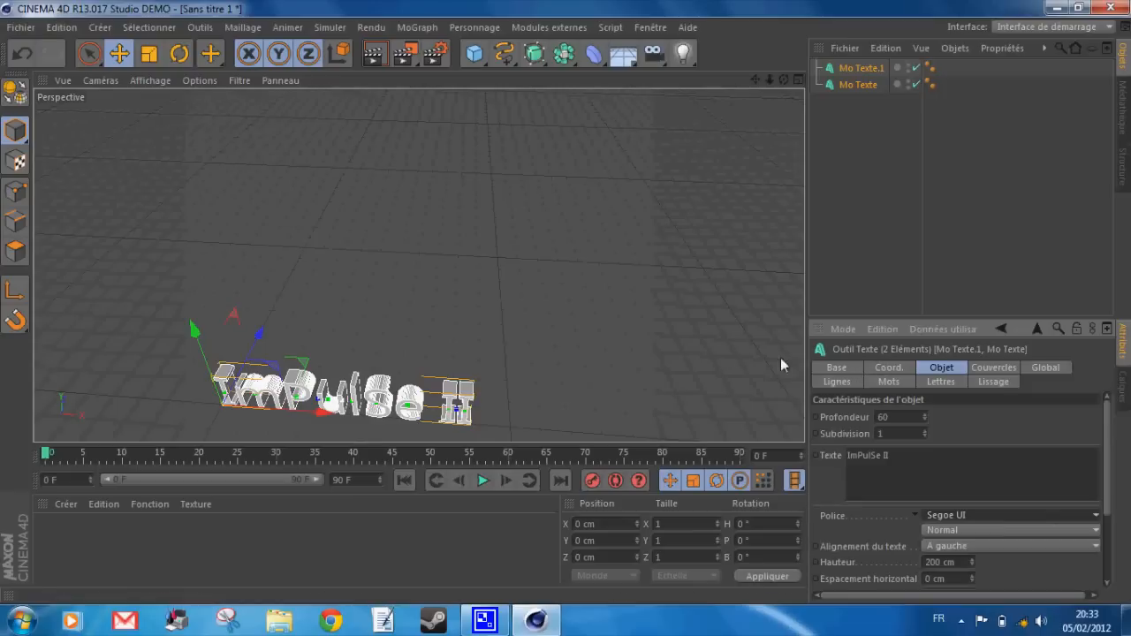
Change the font of both Mo Texte objects to xscale.
{"action": "left_click", "coordinate": [992, 254]}
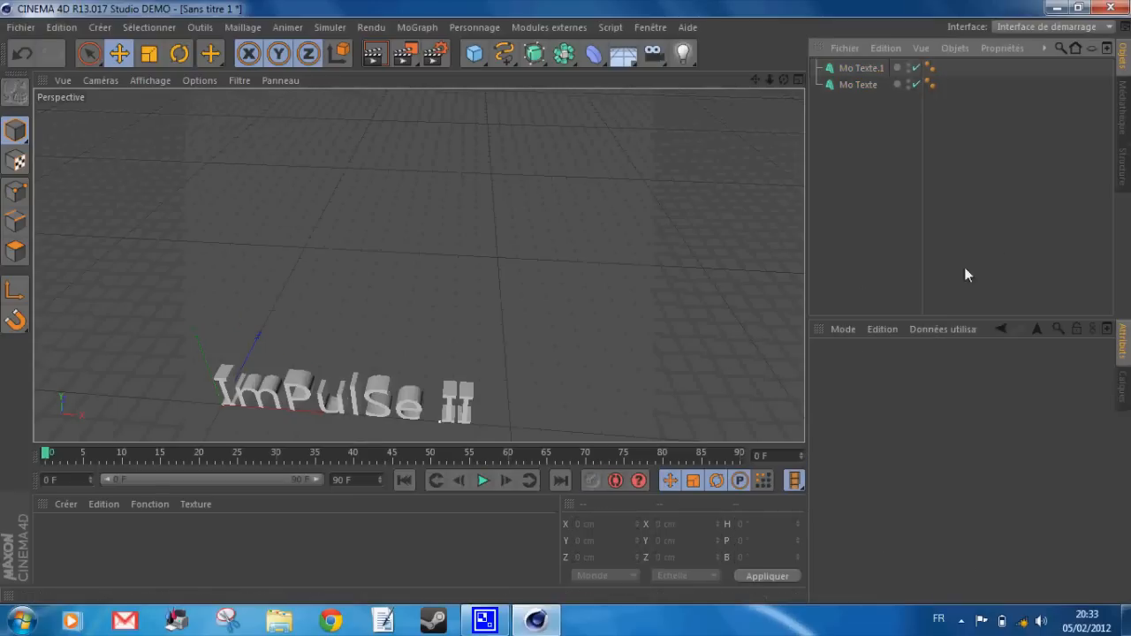
{"action": "left_click_drag", "start_coordinate": [857, 110], "coordinate": [854, 68]}
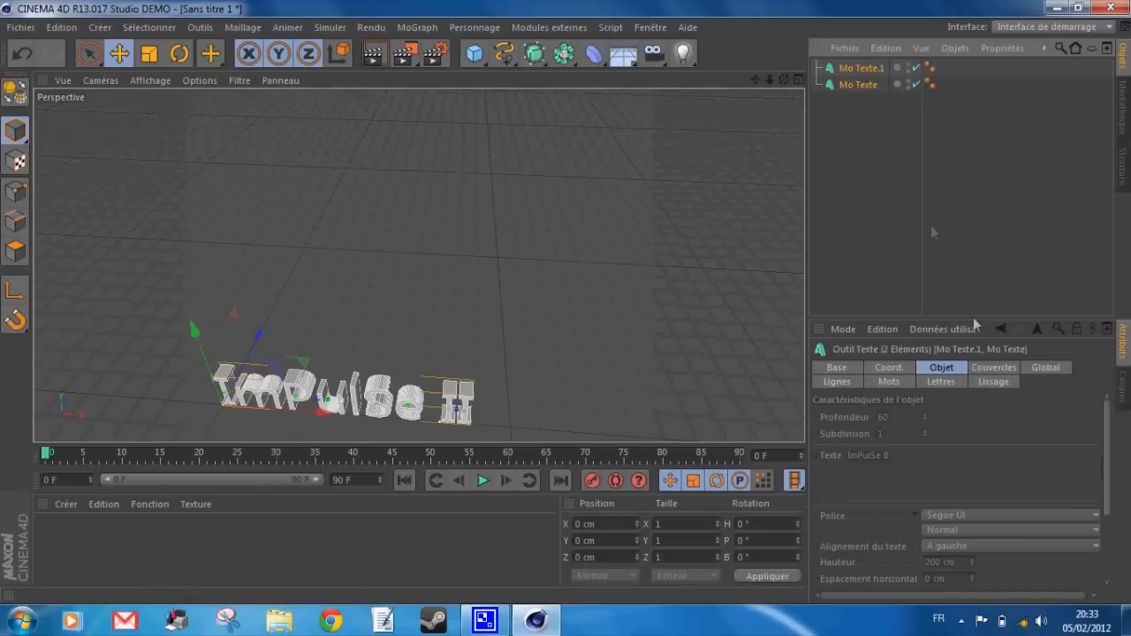
{"action": "left_click", "coordinate": [1010, 518]}
{"action": "scroll", "coordinate": [1009, 450], "scroll_direction": "down", "scroll_amount": 7}
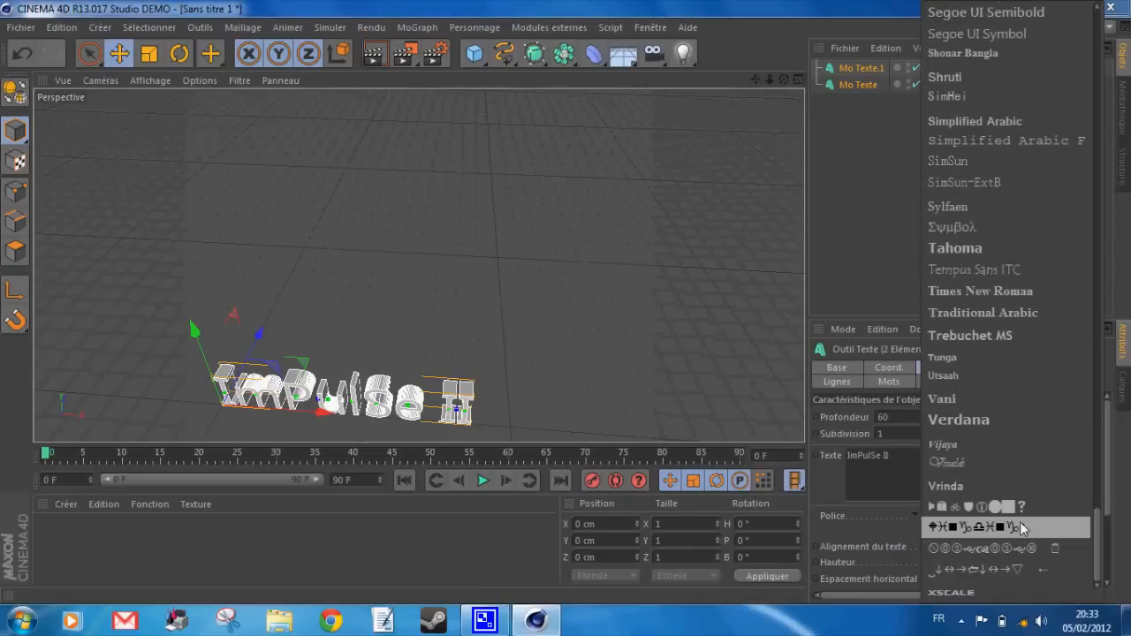
{"action": "left_click", "coordinate": [975, 594]}
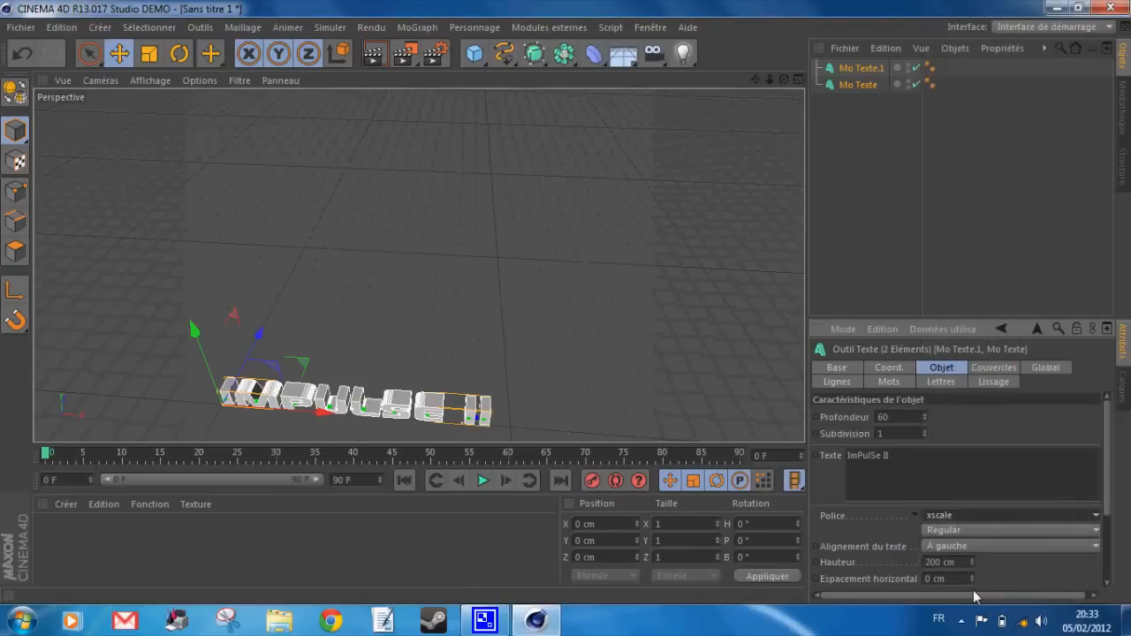
{"action": "scroll", "coordinate": [353, 382], "scroll_direction": "down", "scroll_amount": 2}
{"action": "scroll", "coordinate": [375, 363], "scroll_direction": "up", "scroll_amount": 8}
{"action": "scroll", "coordinate": [778, 104], "scroll_direction": "down", "scroll_amount": 3}
{"action": "left_click_drag", "start_coordinate": [784, 79], "coordinate": [567, 304]}
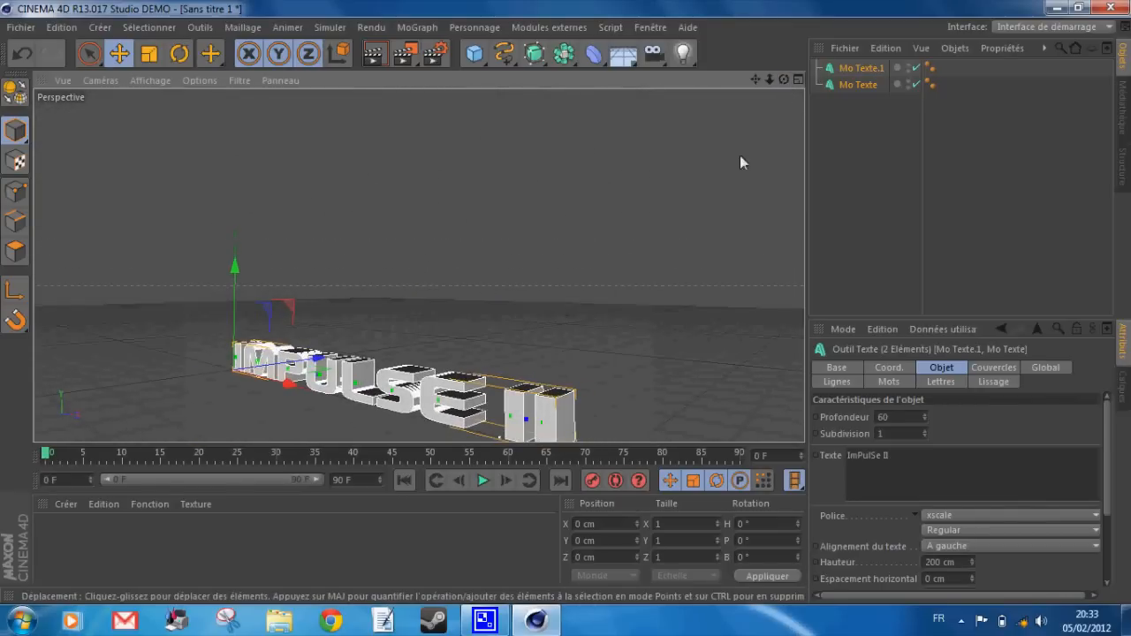
Create a new material with the blue colour R 12, V 123, B 208 and specularity disabled.
{"action": "left_click", "coordinate": [67, 504]}
{"action": "left_click", "coordinate": [116, 360]}
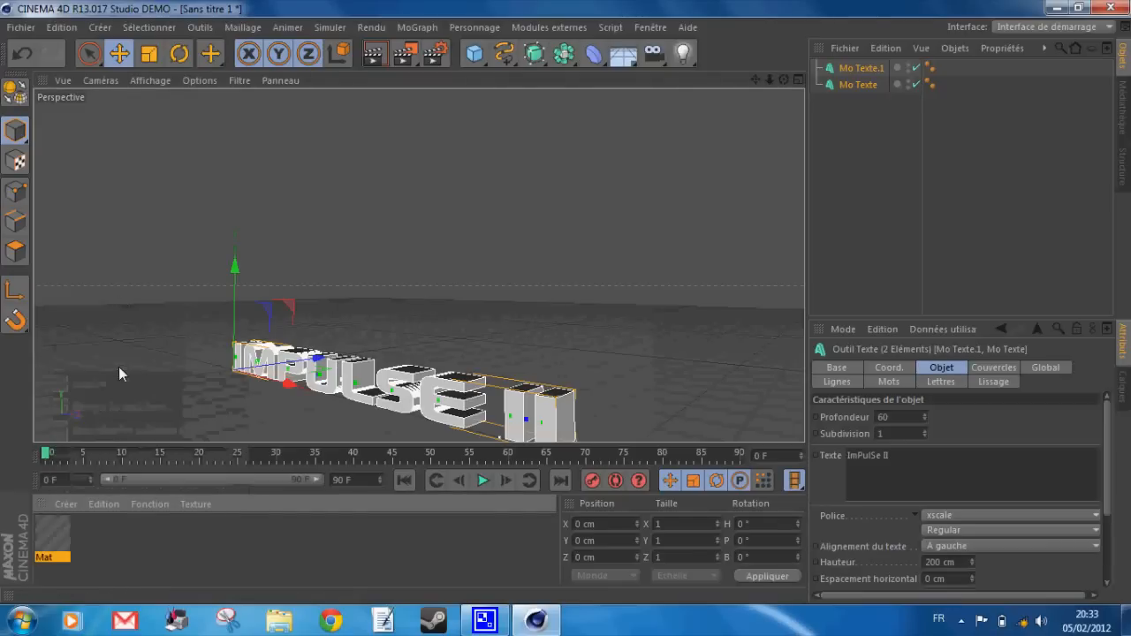
{"action": "double_click", "coordinate": [62, 543]}
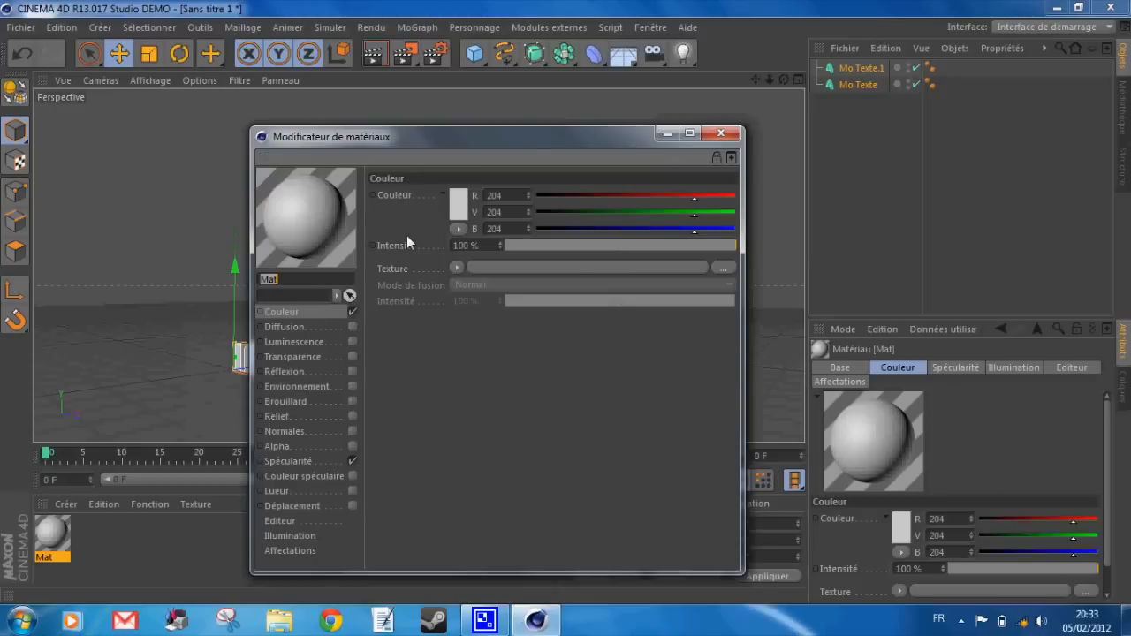
{"action": "left_click", "coordinate": [460, 210]}
{"action": "left_click", "coordinate": [519, 149]}
{"action": "mouse_move", "coordinate": [520, 149]}
{"action": "left_mouse_down"}
{"action": "mouse_move", "coordinate": [502, 150]}
{"action": "mouse_move", "coordinate": [517, 150]}
{"action": "left_mouse_up"}
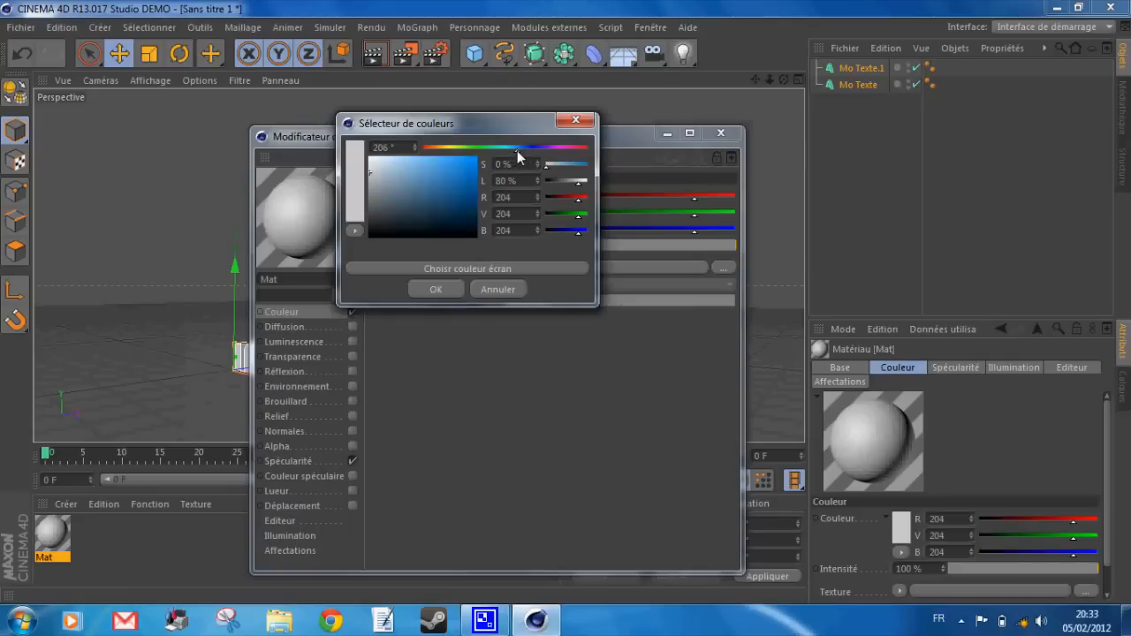
{"action": "left_click", "coordinate": [474, 181]}
{"action": "left_click", "coordinate": [453, 288]}
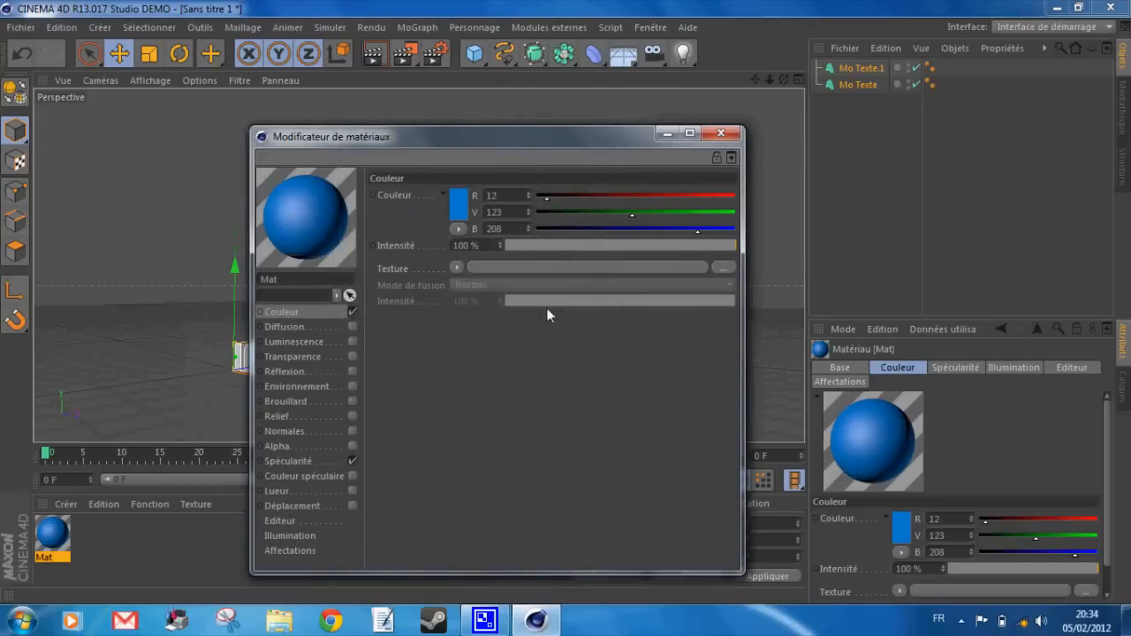
{"action": "left_click", "coordinate": [352, 460]}
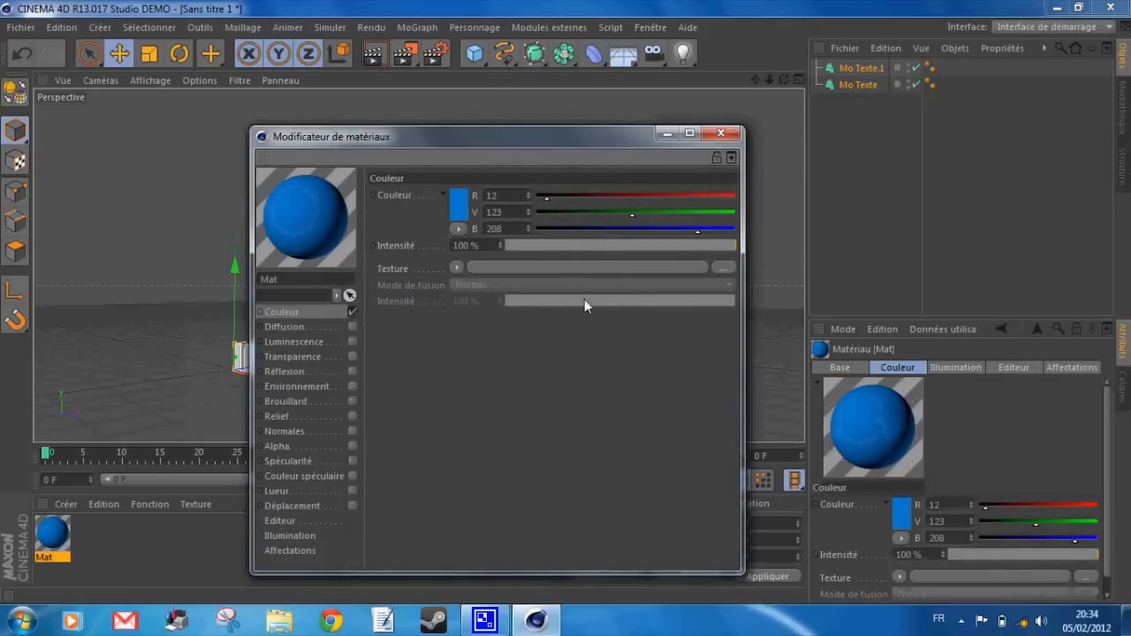
{"action": "left_click", "coordinate": [721, 134]}
Apply the blue material to Mo Texte.1 and render the perspective view.
{"action": "left_click", "coordinate": [83, 554]}
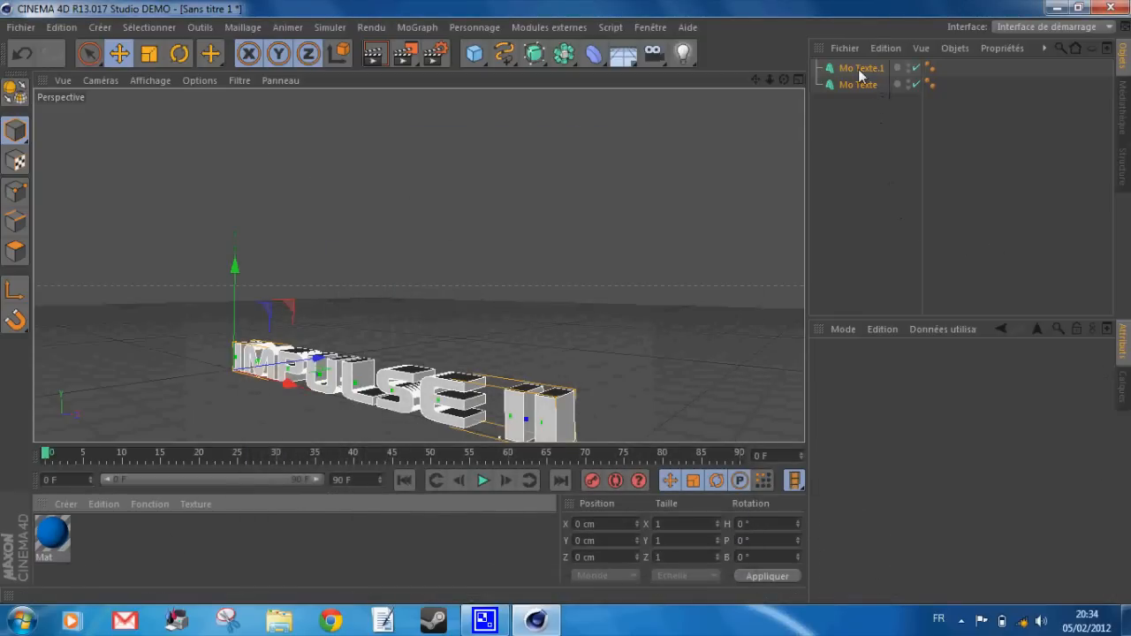
{"action": "left_click_drag", "start_coordinate": [860, 75], "coordinate": [861, 71]}
{"action": "left_click", "coordinate": [1013, 205]}
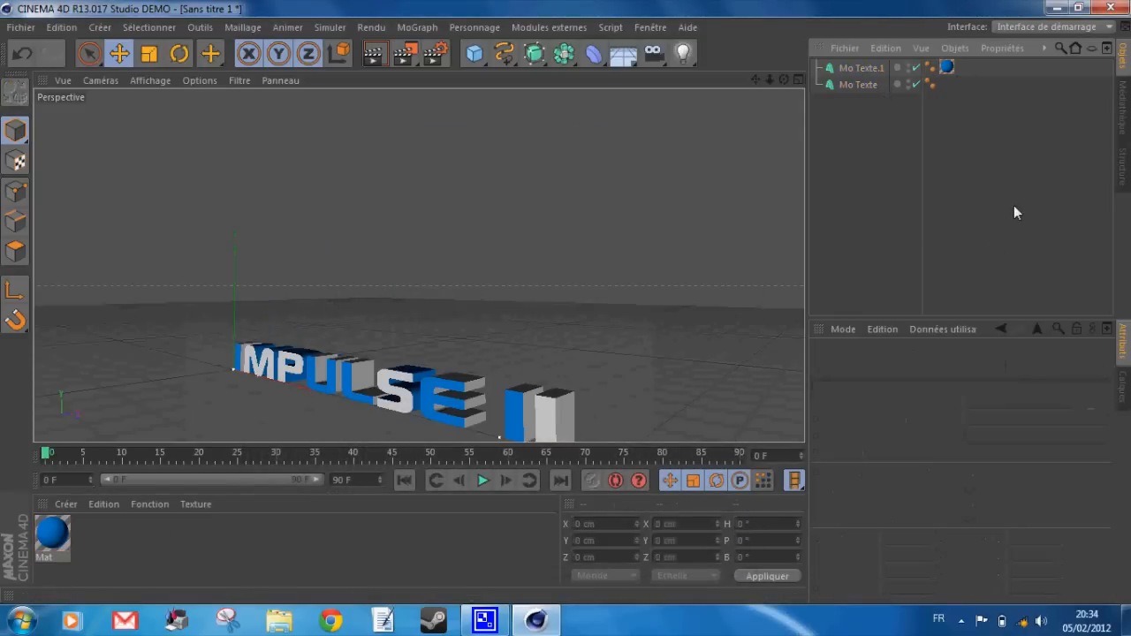
{"action": "left_click", "coordinate": [376, 53]}
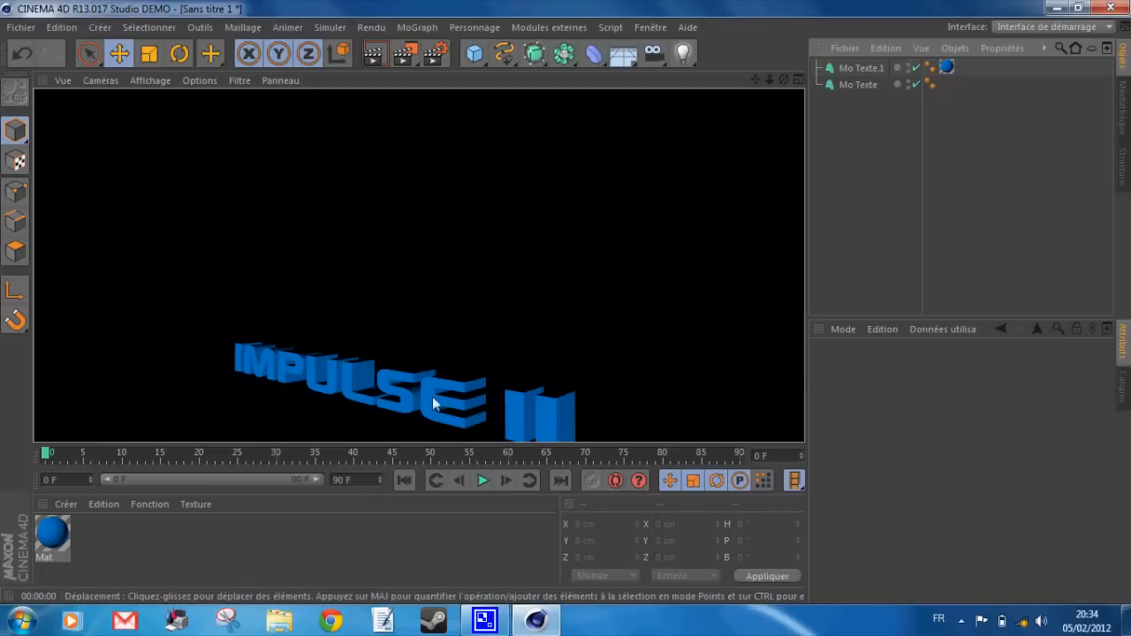
Try the blue material on Mo Texte with a preview render, and move it back to Mo Texte.1.
{"action": "left_click", "coordinate": [875, 68]}
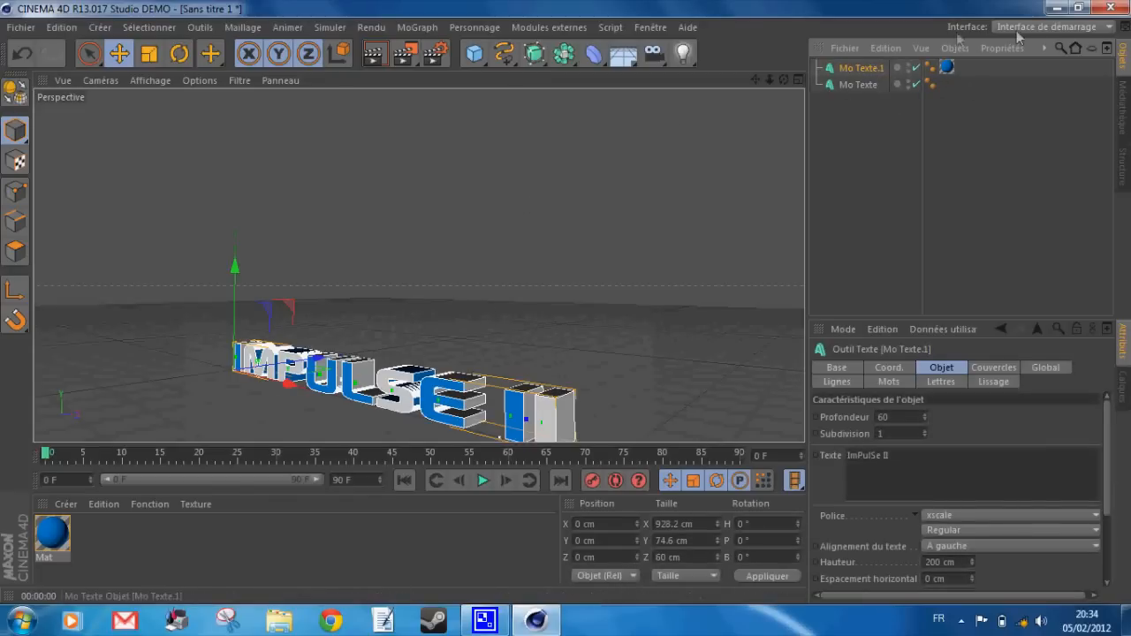
{"action": "left_click_drag", "start_coordinate": [946, 67], "coordinate": [947, 84]}
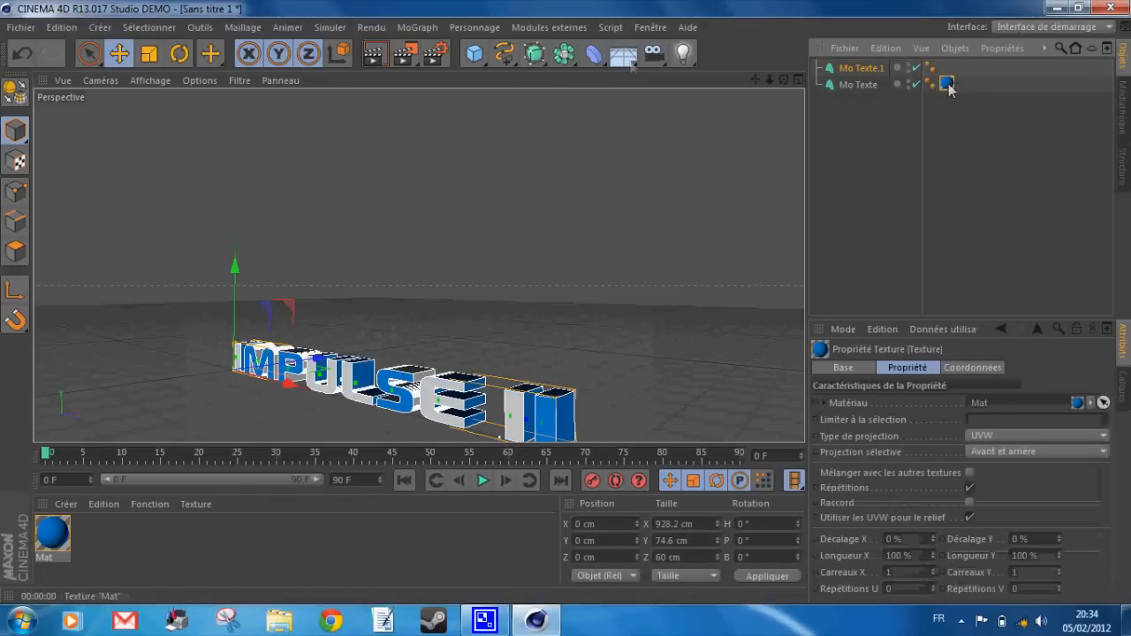
{"action": "left_click", "coordinate": [385, 55]}
{"action": "left_click_drag", "start_coordinate": [946, 84], "coordinate": [946, 68]}
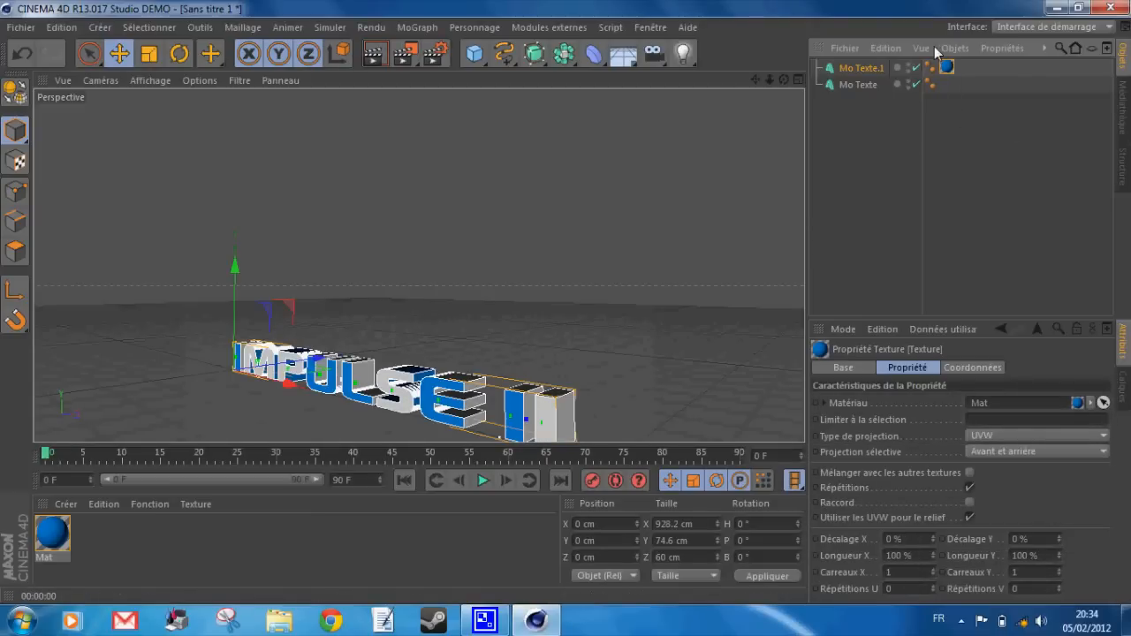
{"action": "left_click", "coordinate": [946, 142]}
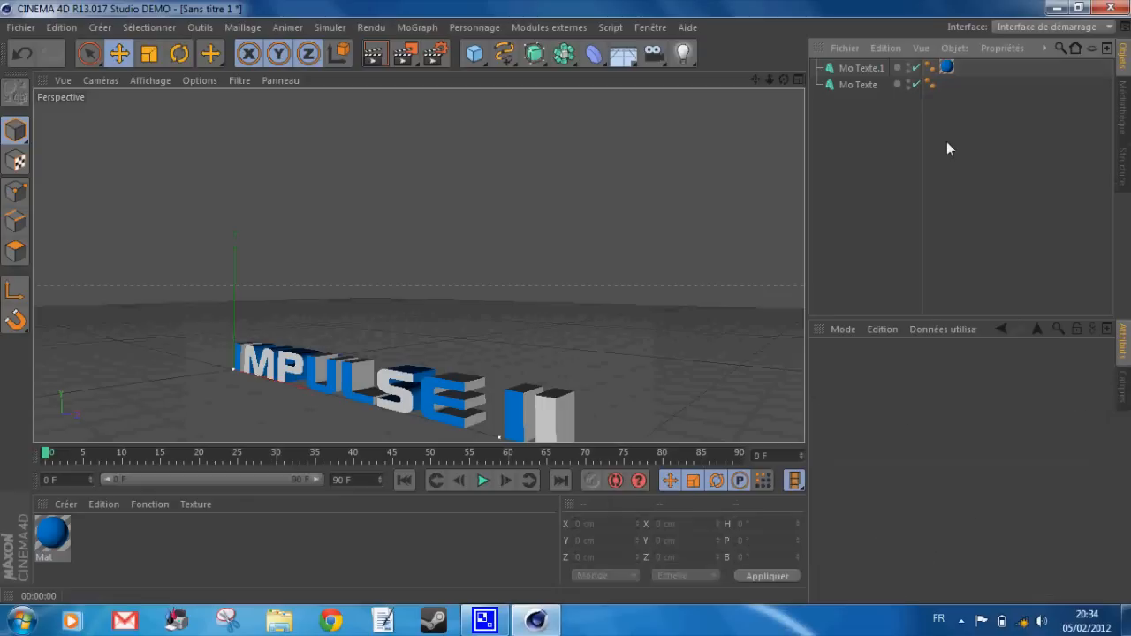
Set both the start and end caps of Mo Texte.1 to Couvercle et biseau.
{"action": "left_click", "coordinate": [855, 73]}
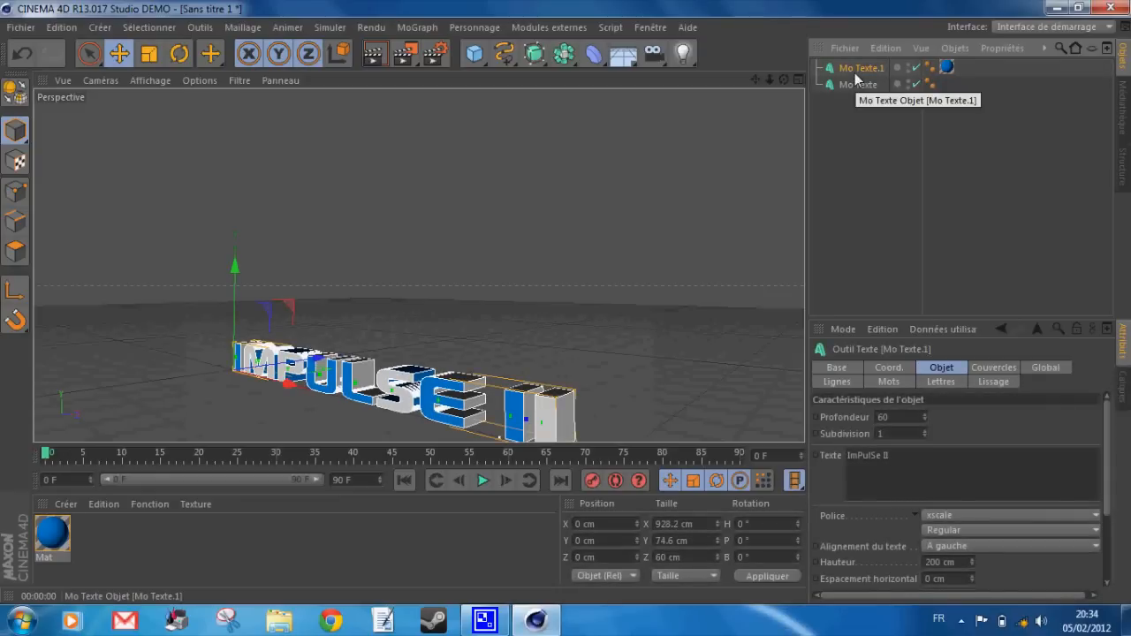
{"action": "left_click", "coordinate": [988, 370]}
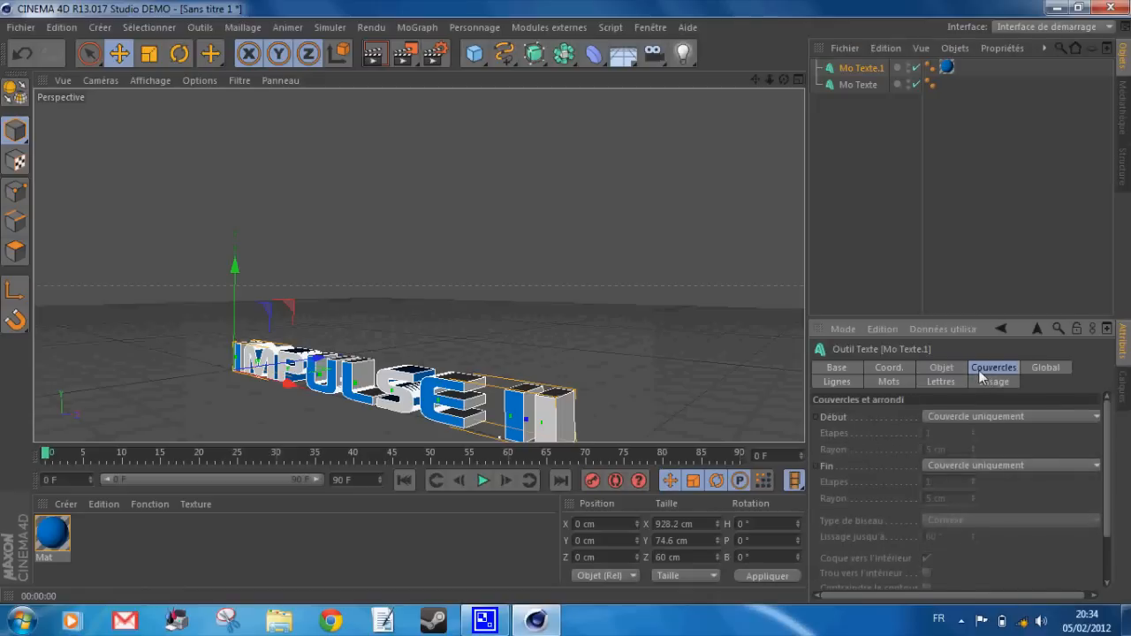
{"action": "left_click", "coordinate": [964, 415]}
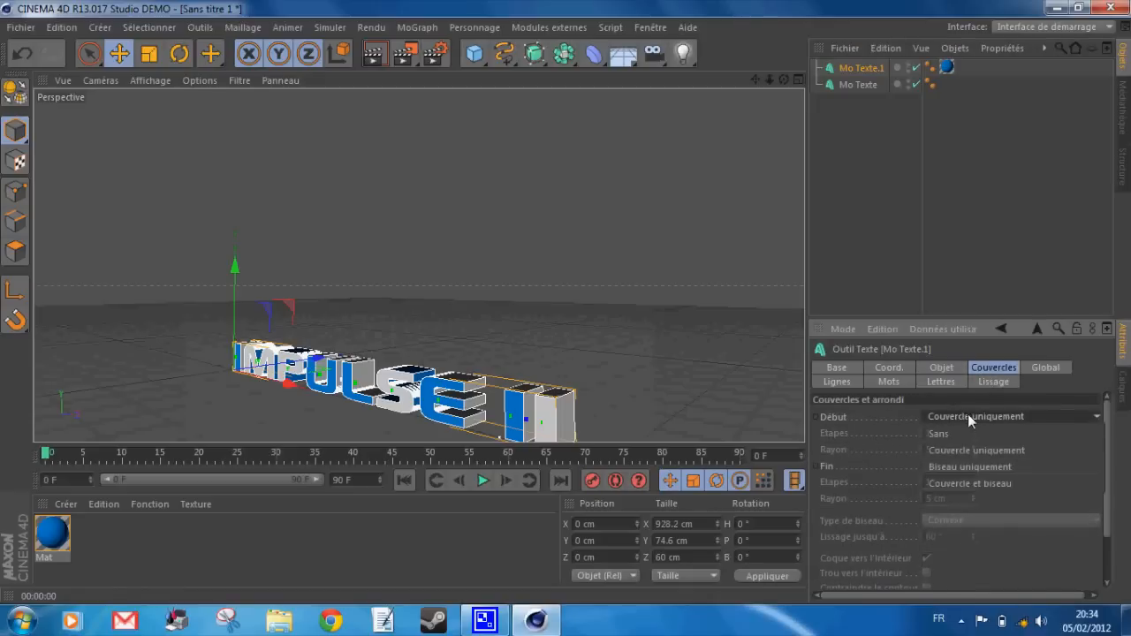
{"action": "left_click", "coordinate": [1016, 483]}
{"action": "left_click", "coordinate": [971, 465]}
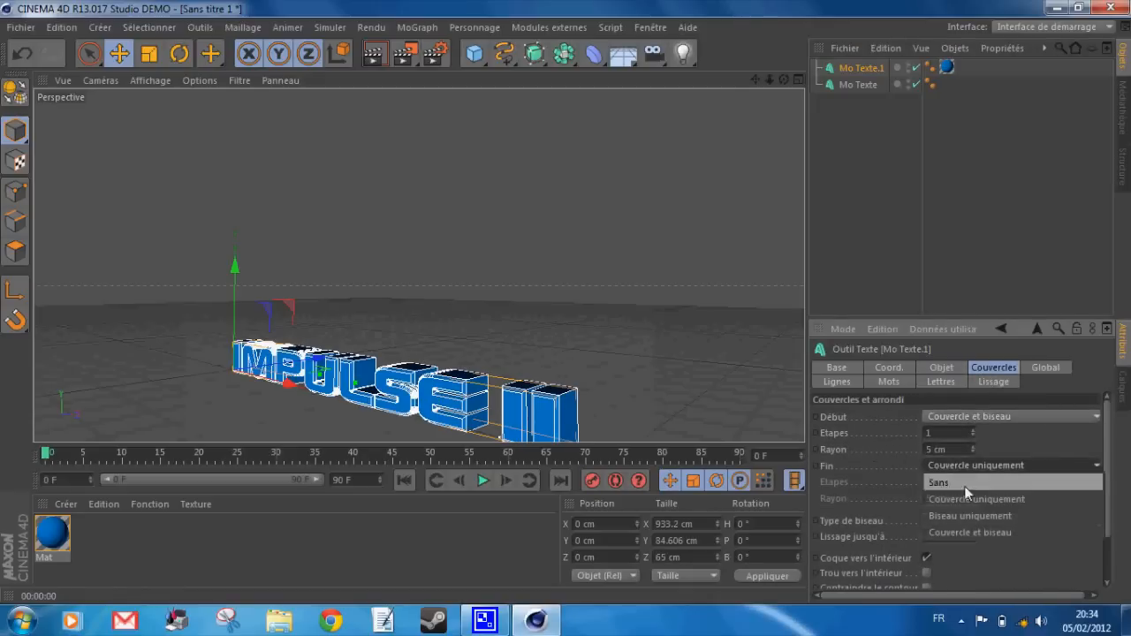
{"action": "left_click", "coordinate": [978, 530]}
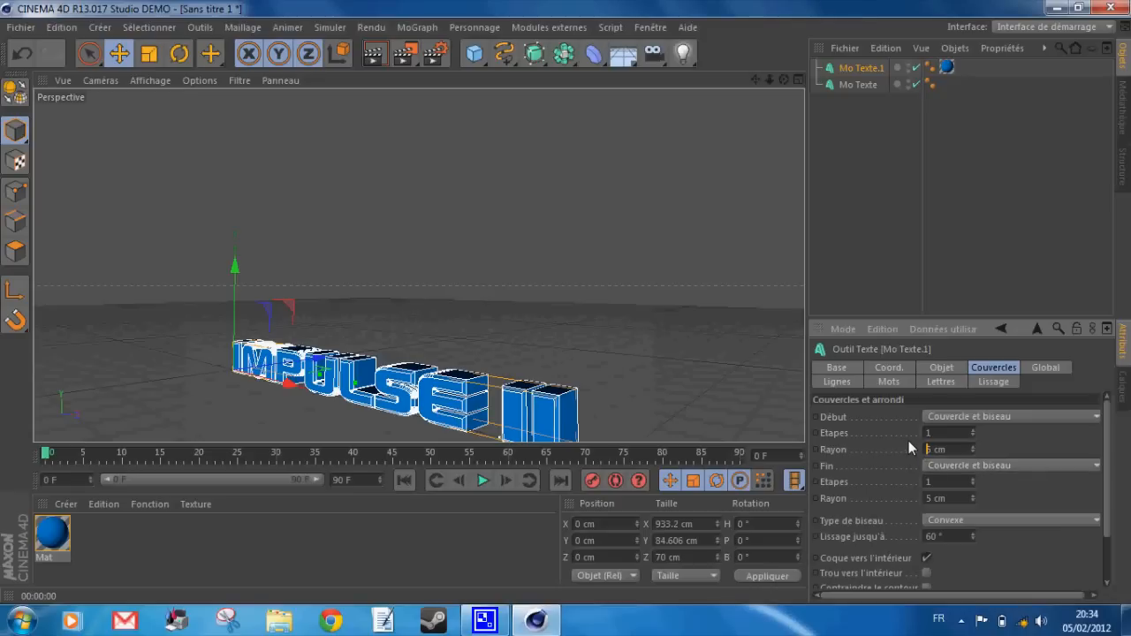
Set the cap radius of Mo Texte.1 to 0 cm at the start and 1 cm at the end, and render the view.
{"action": "type", "text": "0"}
{"action": "left_click", "coordinate": [930, 497]}
{"action": "key", "text": "Delete"}
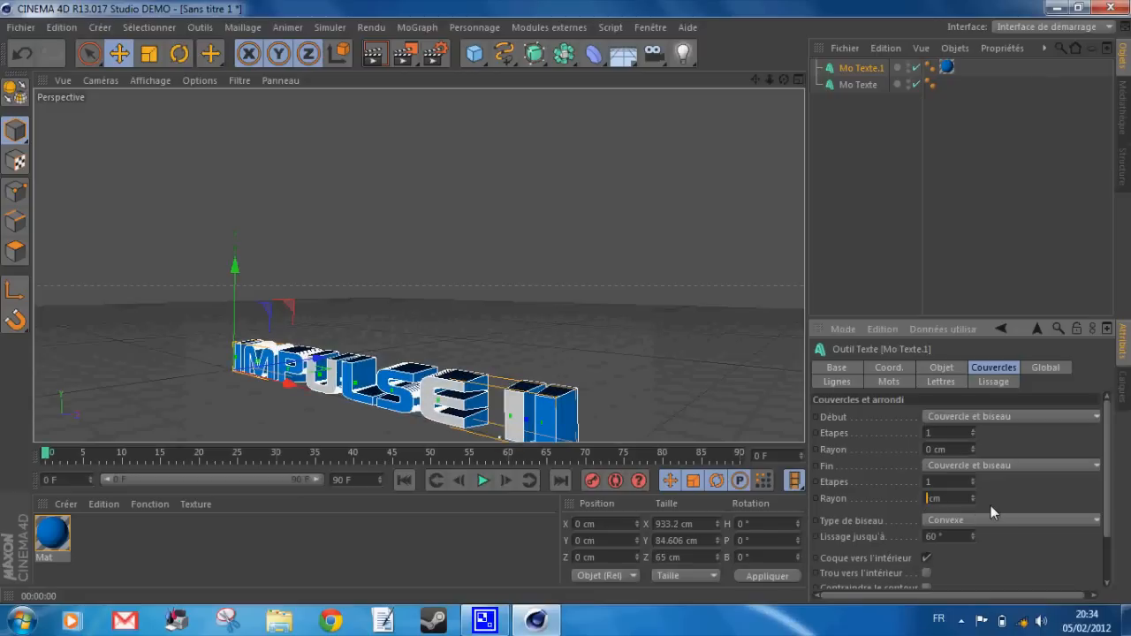
{"action": "type", "text": "1"}
{"action": "key", "text": "Return"}
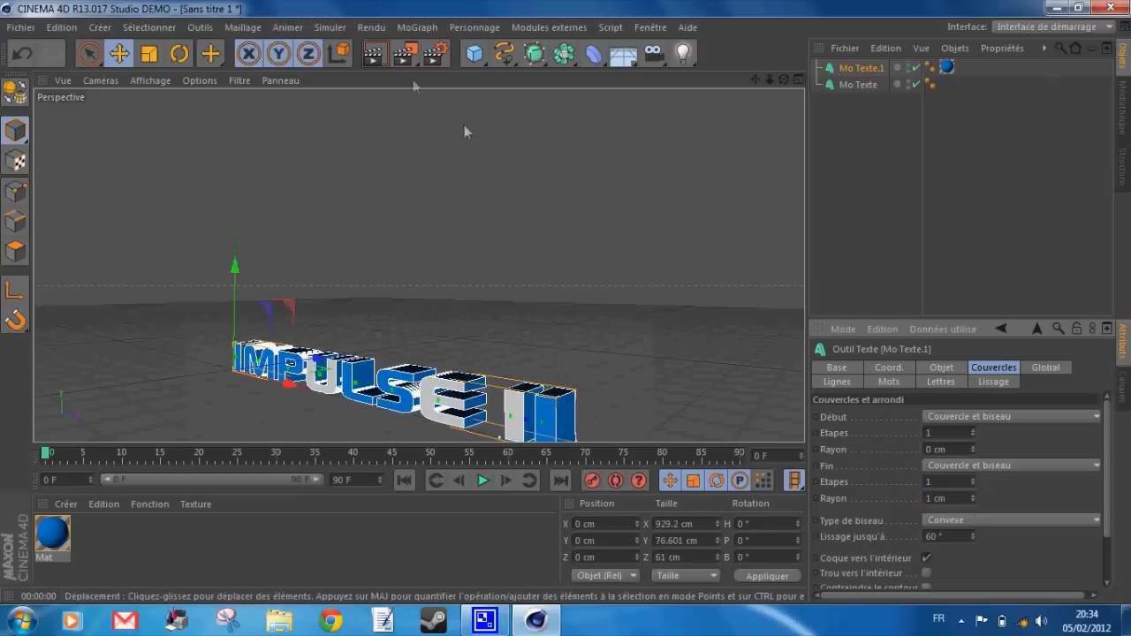
{"action": "left_click", "coordinate": [374, 53]}
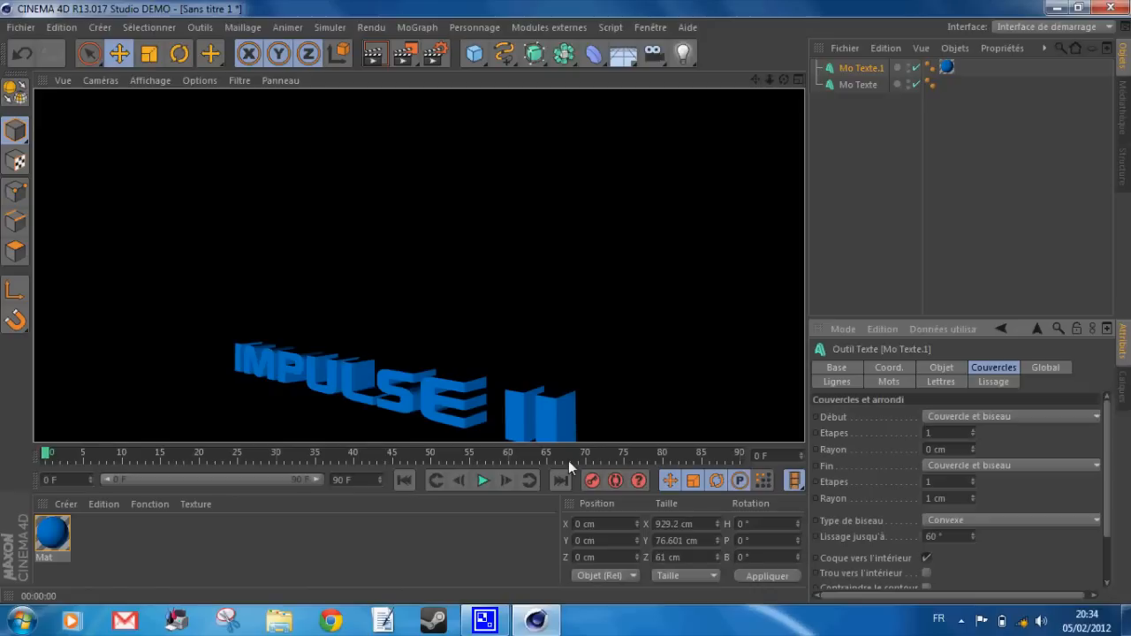
In the top view, set the depth of Mo Texte.1 to 53 and shift it about 3.6 cm along the Z axis.
{"action": "left_click", "coordinate": [855, 69]}
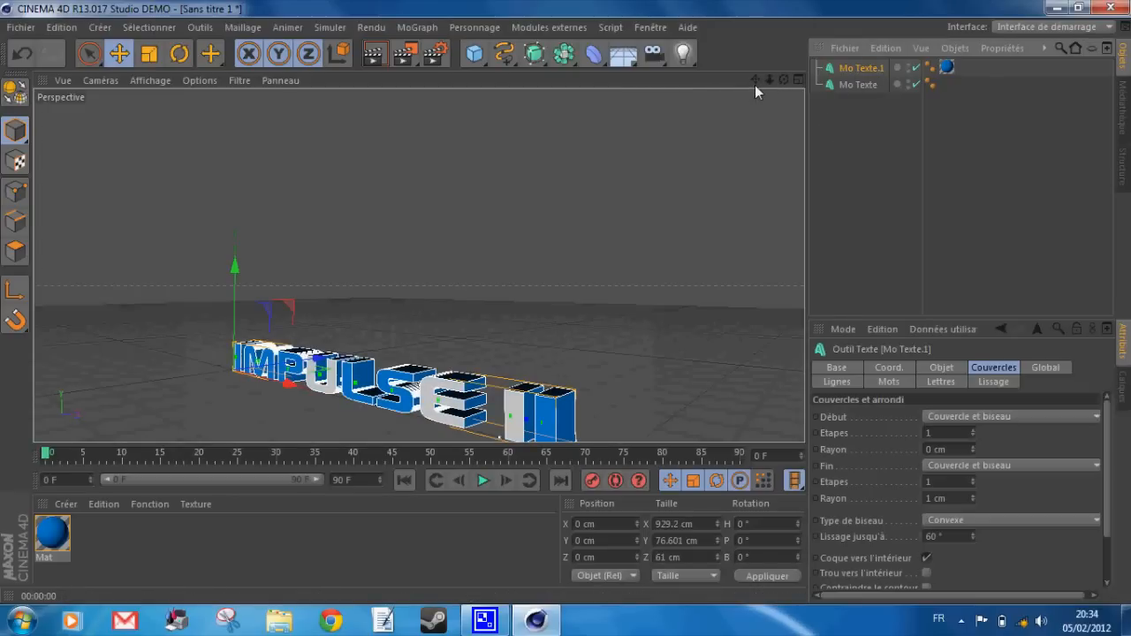
{"action": "left_click_drag", "start_coordinate": [754, 85], "coordinate": [565, 299]}
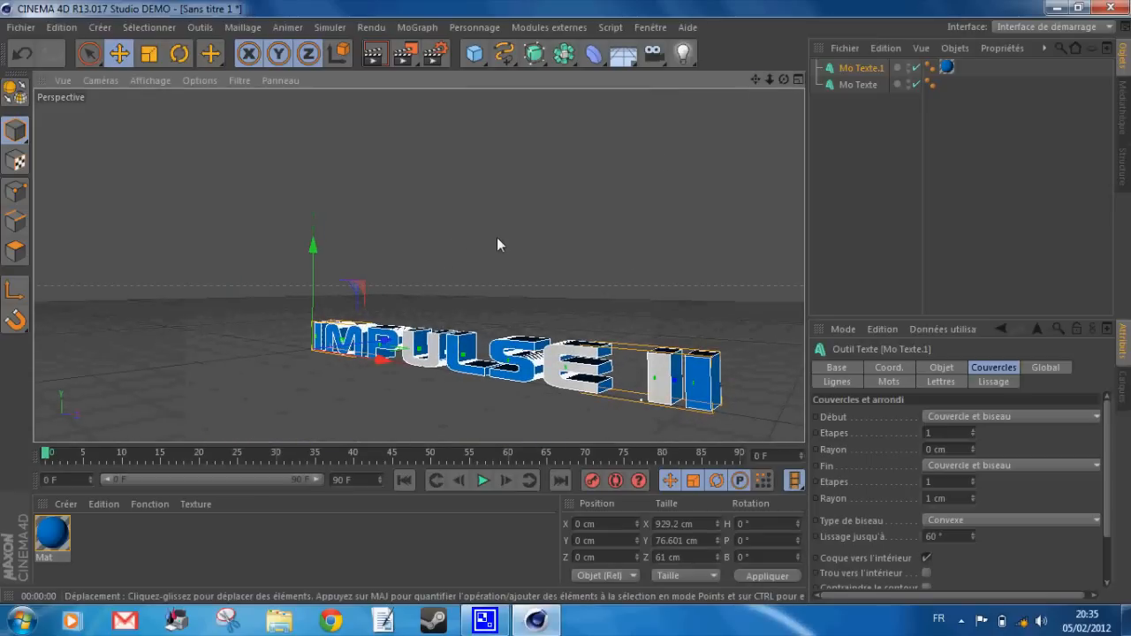
{"action": "left_click_drag", "start_coordinate": [756, 81], "coordinate": [566, 302]}
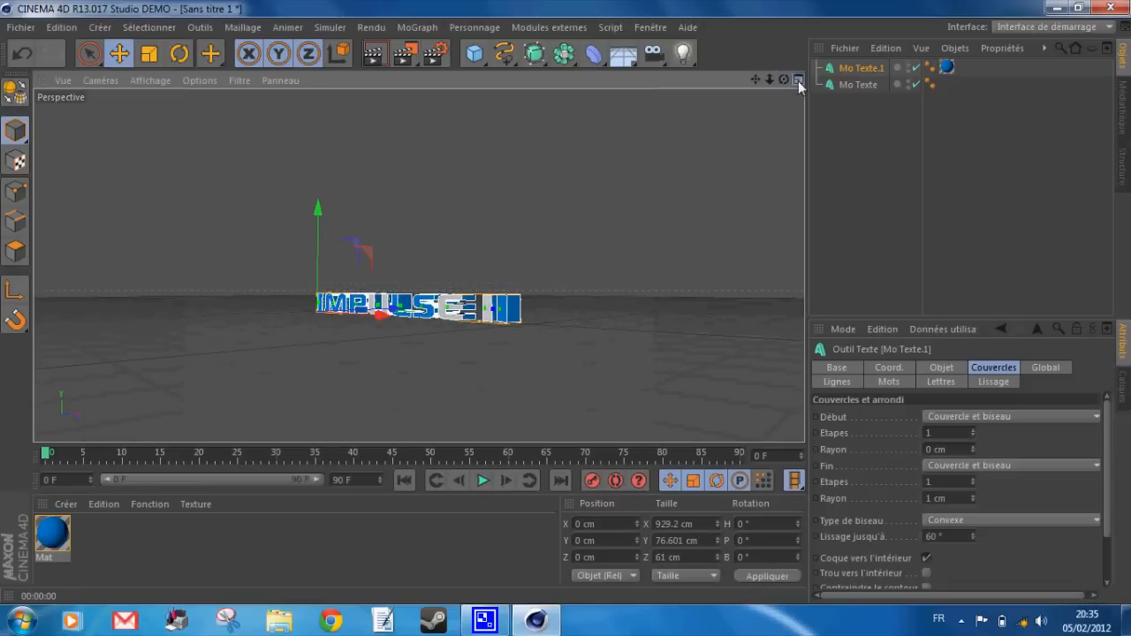
{"action": "left_click", "coordinate": [797, 80]}
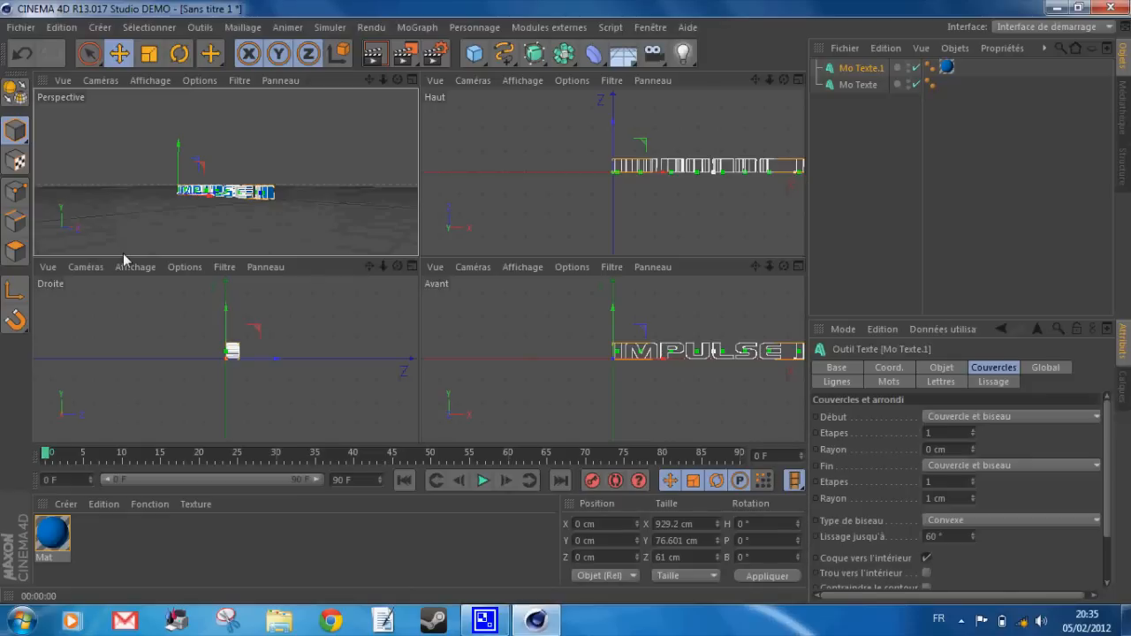
{"action": "left_click", "coordinate": [798, 79]}
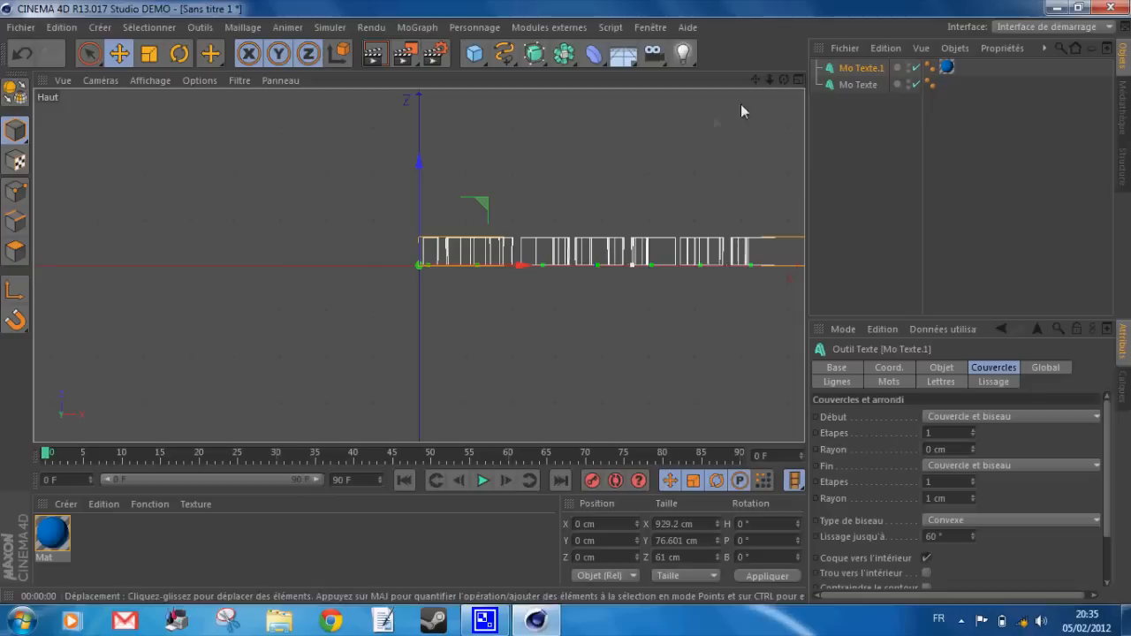
{"action": "left_click_drag", "start_coordinate": [753, 78], "coordinate": [559, 302]}
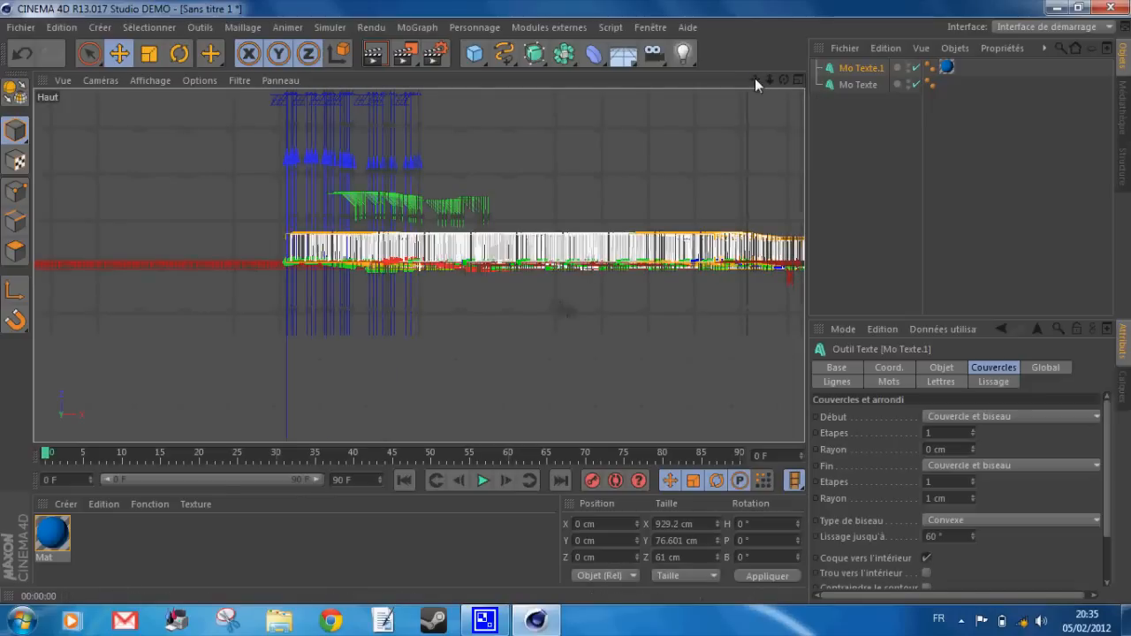
{"action": "mouse_move", "coordinate": [755, 78]}
{"action": "left_mouse_down"}
{"action": "mouse_move", "coordinate": [568, 302]}
{"action": "mouse_move", "coordinate": [574, 354]}
{"action": "mouse_move", "coordinate": [568, 311]}
{"action": "left_mouse_up"}
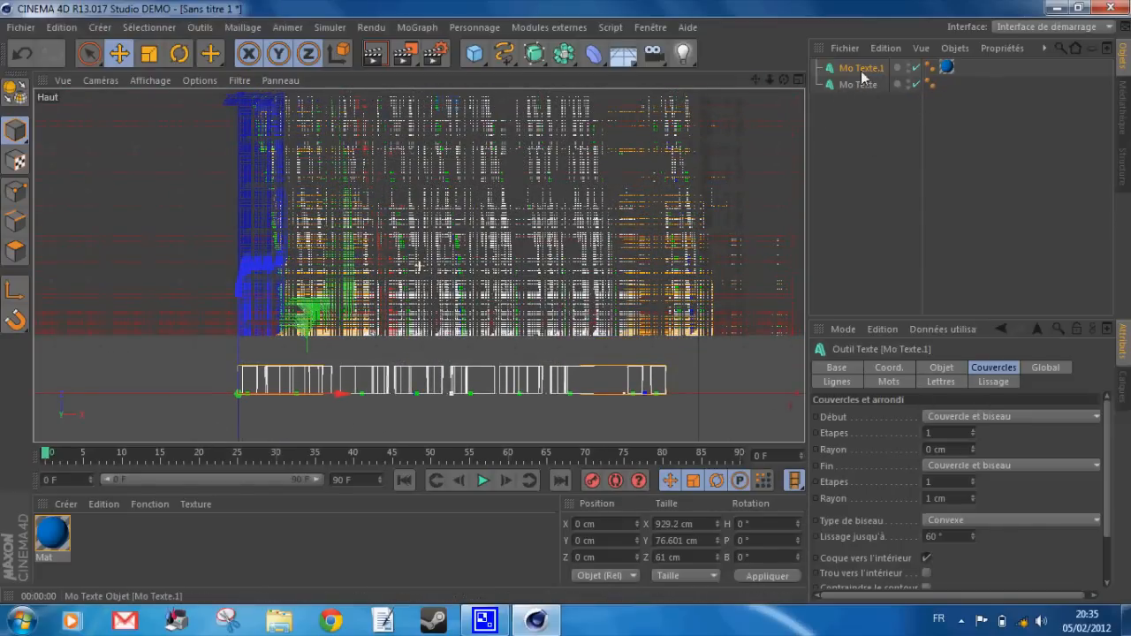
{"action": "left_click", "coordinate": [942, 366]}
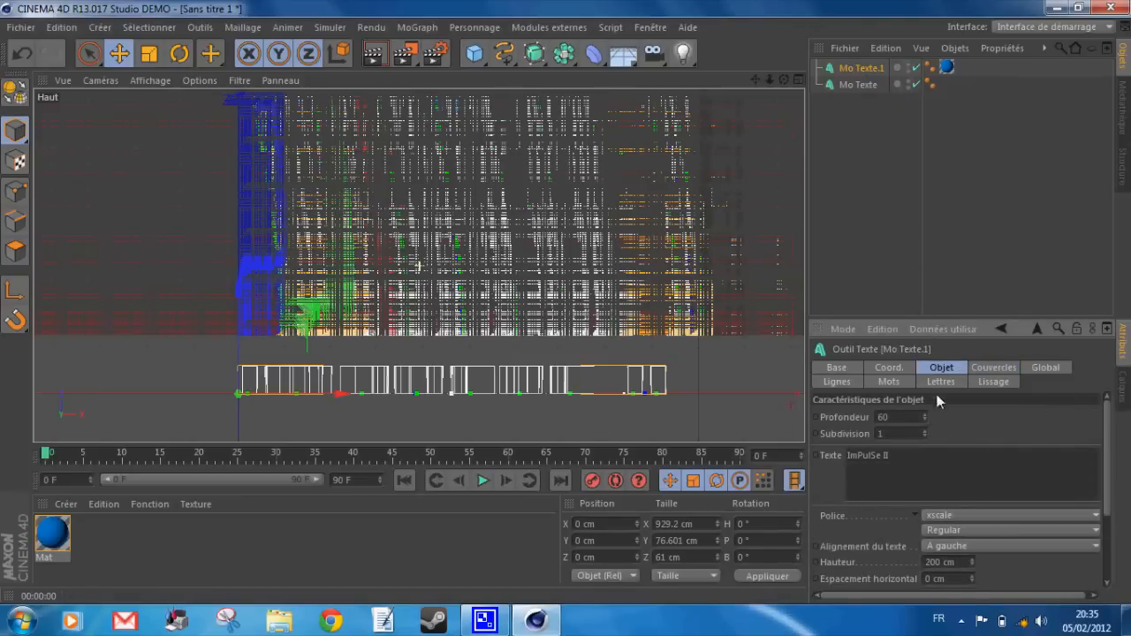
{"action": "left_click", "coordinate": [926, 416]}
{"action": "left_click", "coordinate": [925, 416]}
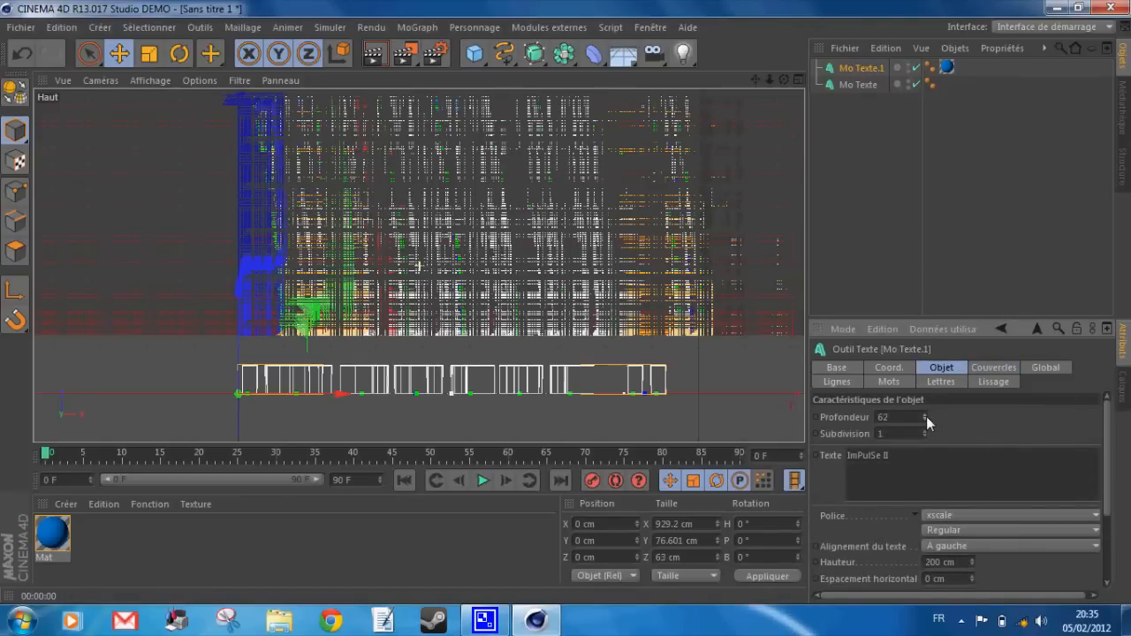
{"action": "left_click", "coordinate": [924, 419]}
{"action": "left_click", "coordinate": [924, 418]}
{"action": "left_click", "coordinate": [924, 419]}
{"action": "left_click", "coordinate": [924, 418]}
{"action": "left_click", "coordinate": [924, 419]}
{"action": "left_click", "coordinate": [924, 418]}
{"action": "left_click", "coordinate": [924, 419]}
{"action": "left_click", "coordinate": [924, 419]}
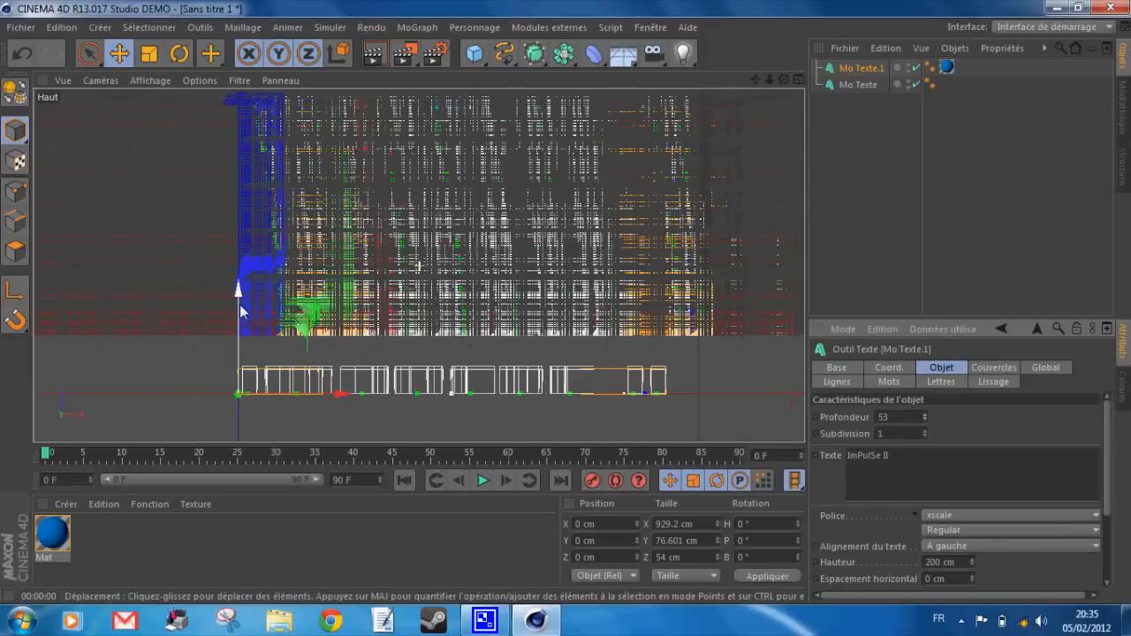
{"action": "left_click_drag", "start_coordinate": [236, 332], "coordinate": [237, 325]}
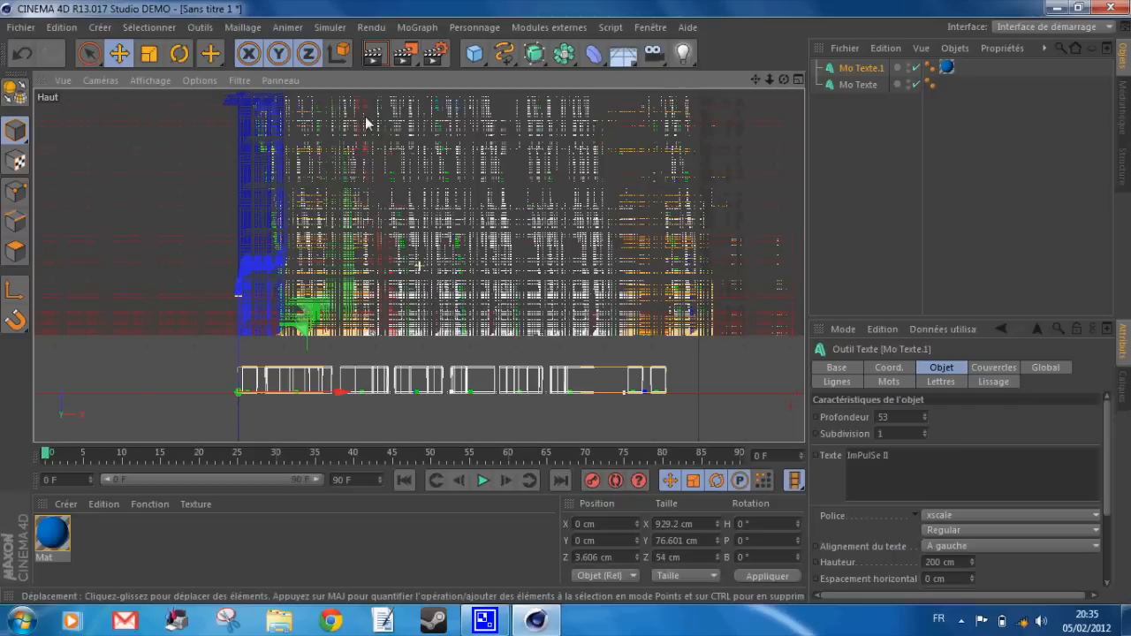
Return to a full perspective view showing the text from above at an angle, and render it.
{"action": "left_click", "coordinate": [799, 79]}
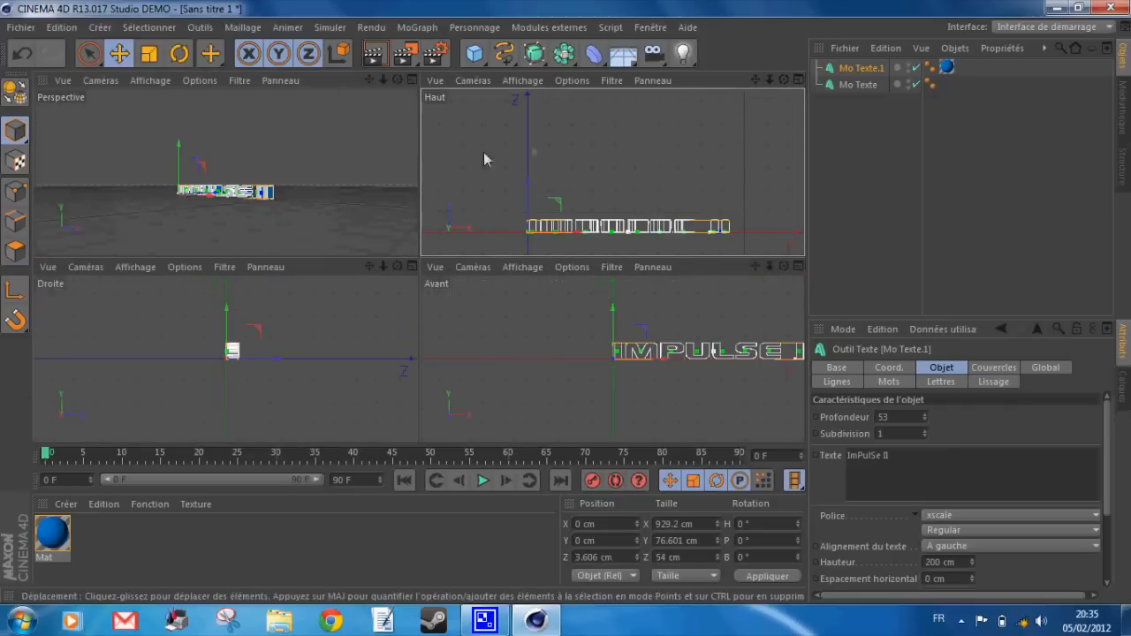
{"action": "left_click", "coordinate": [331, 147]}
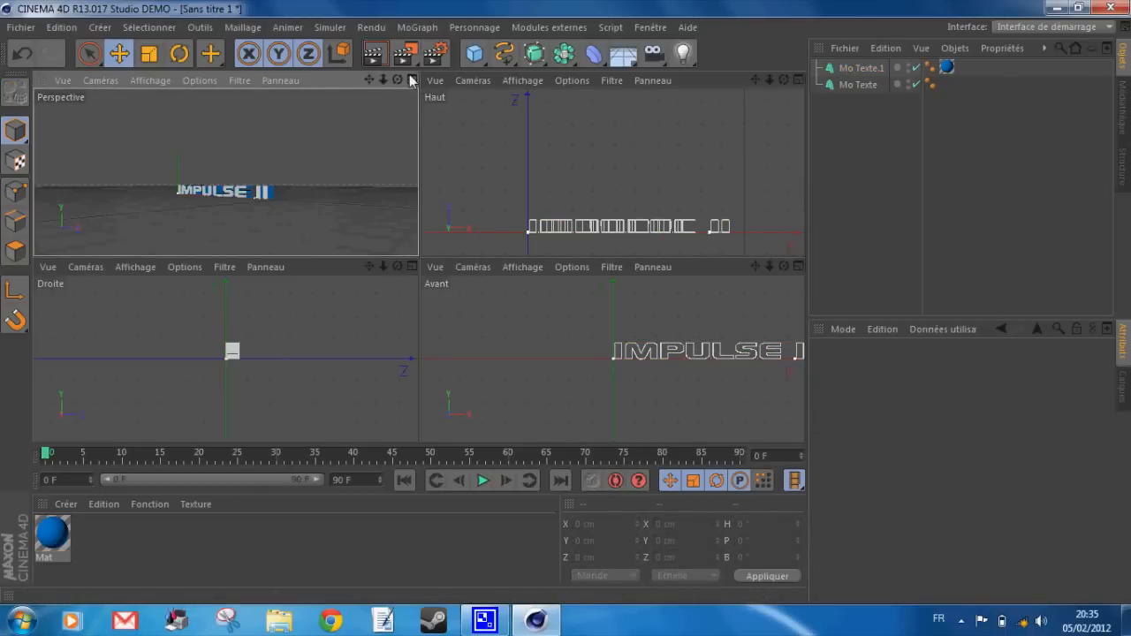
{"action": "left_click", "coordinate": [411, 80]}
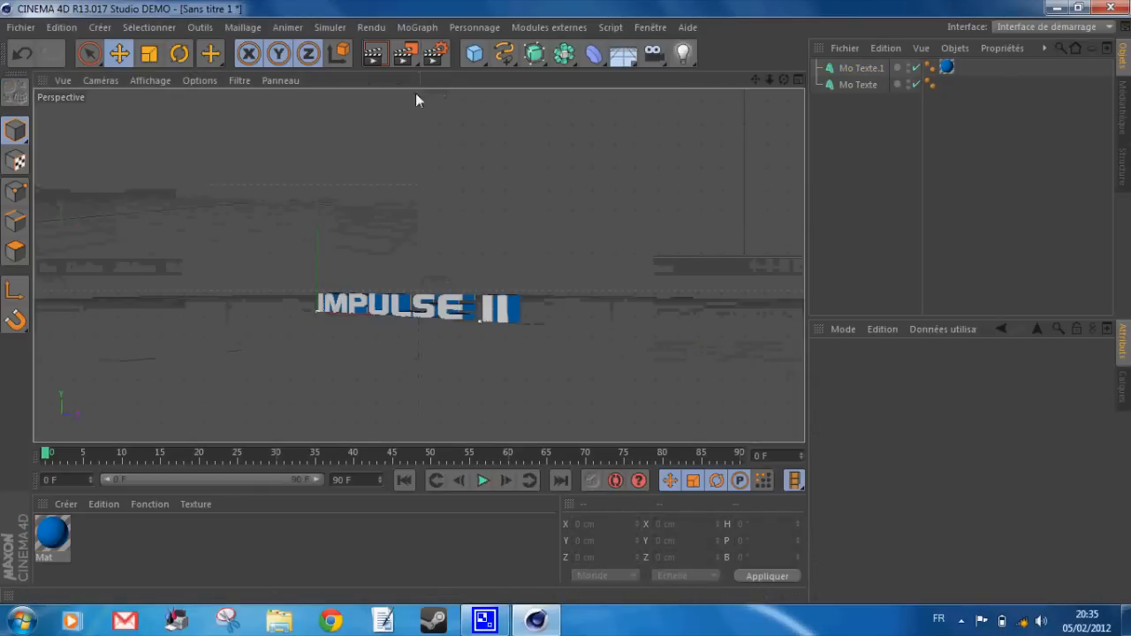
{"action": "scroll", "coordinate": [413, 345], "scroll_direction": "up", "scroll_amount": 5}
{"action": "scroll", "coordinate": [412, 343], "scroll_direction": "down", "scroll_amount": 2}
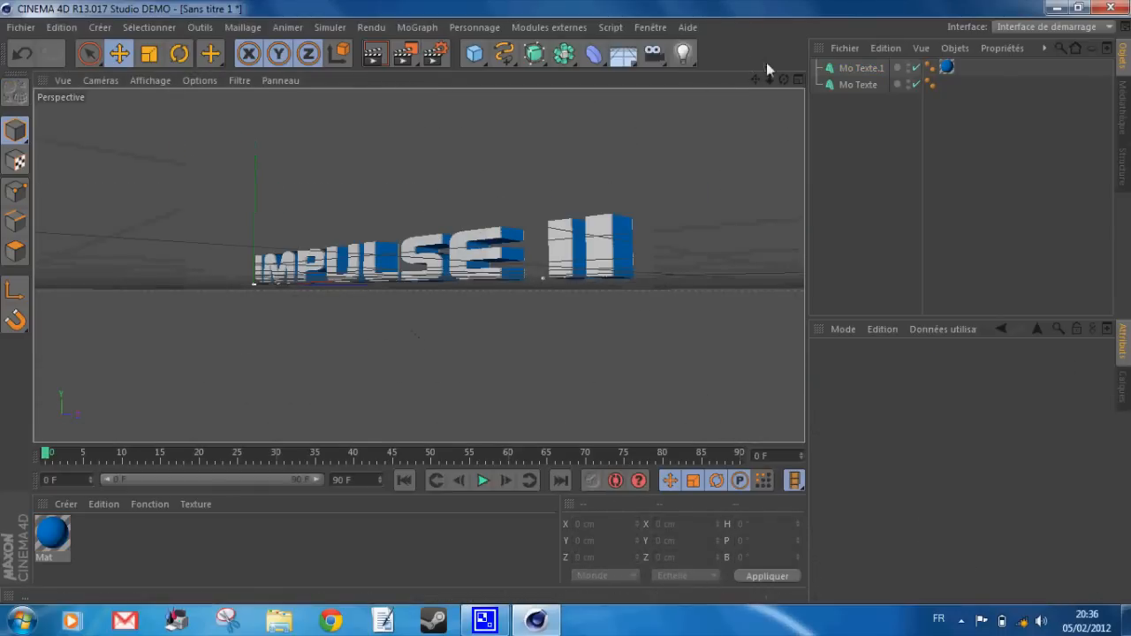
{"action": "left_click_drag", "start_coordinate": [566, 304], "coordinate": [566, 303]}
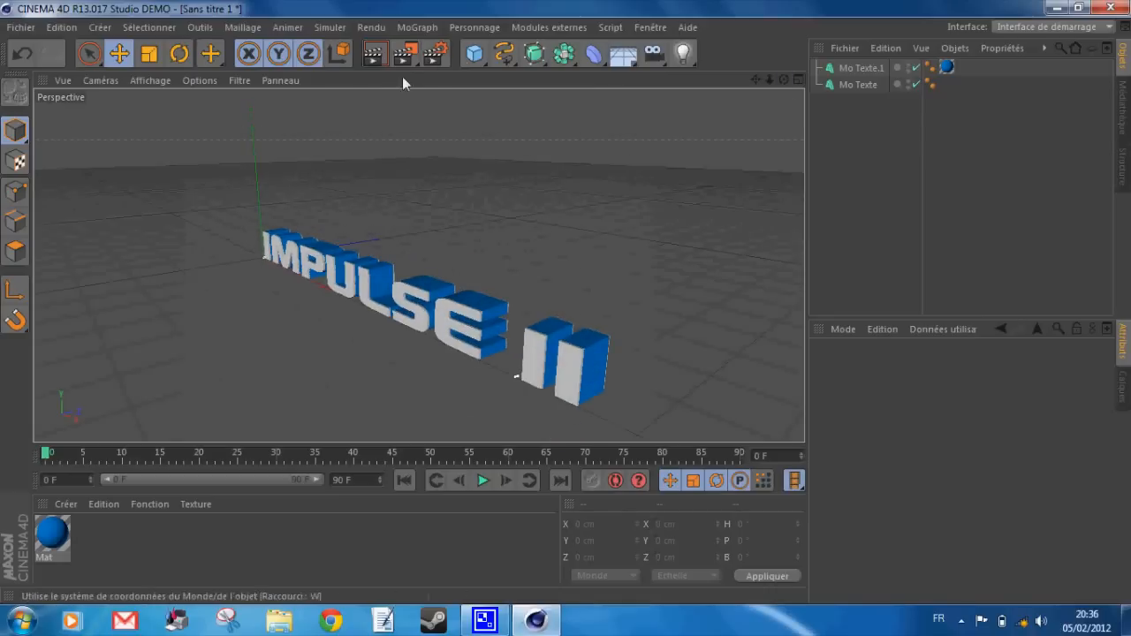
{"action": "left_click", "coordinate": [377, 54]}
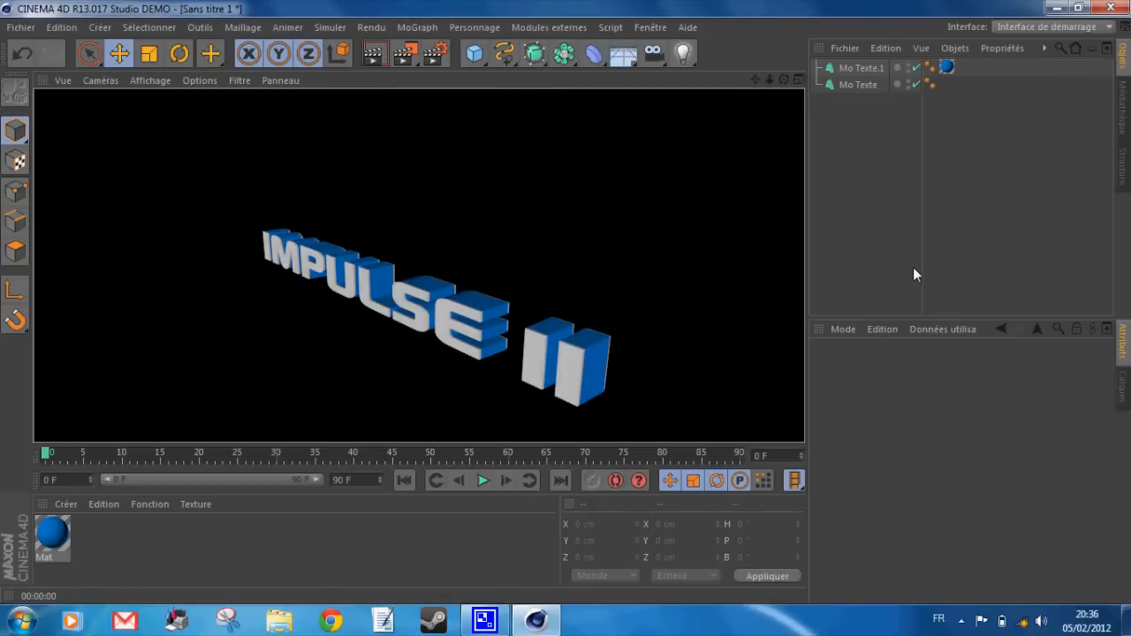
Add a Neutre object and place both Mo Texte objects under it as children.
{"action": "left_click_drag", "start_coordinate": [879, 142], "coordinate": [860, 57]}
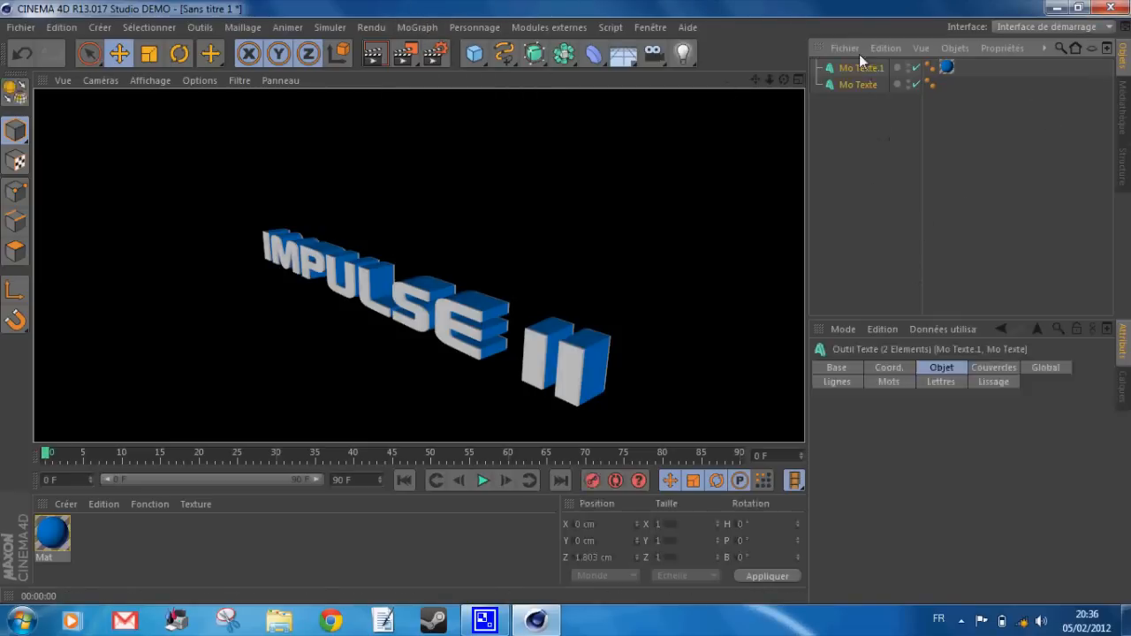
{"action": "left_click", "coordinate": [897, 135]}
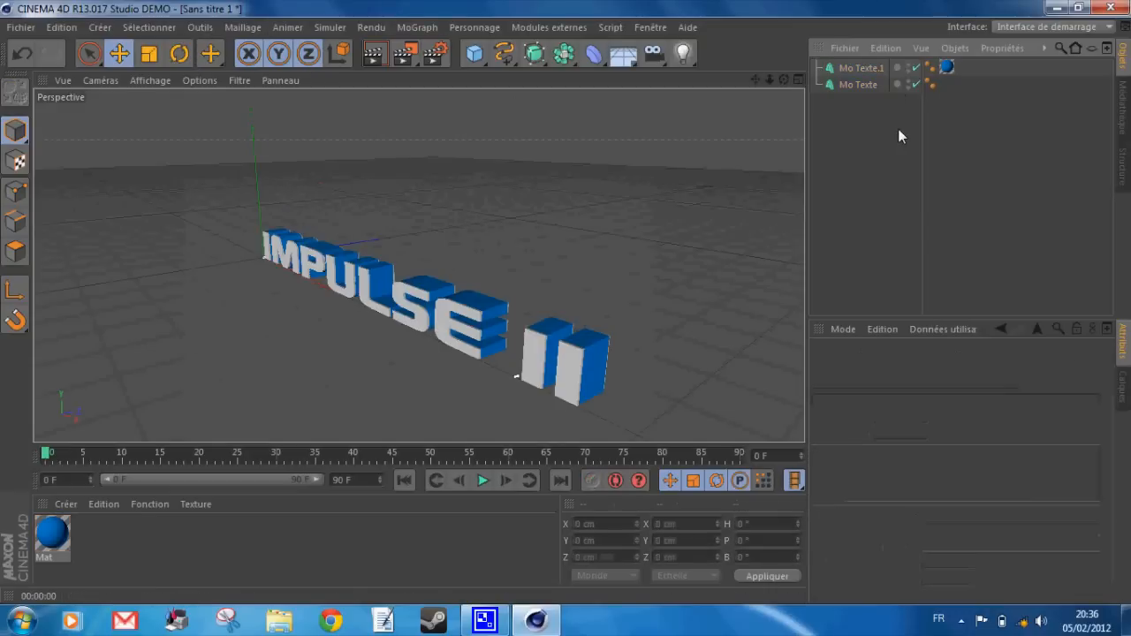
{"action": "left_click", "coordinate": [472, 56]}
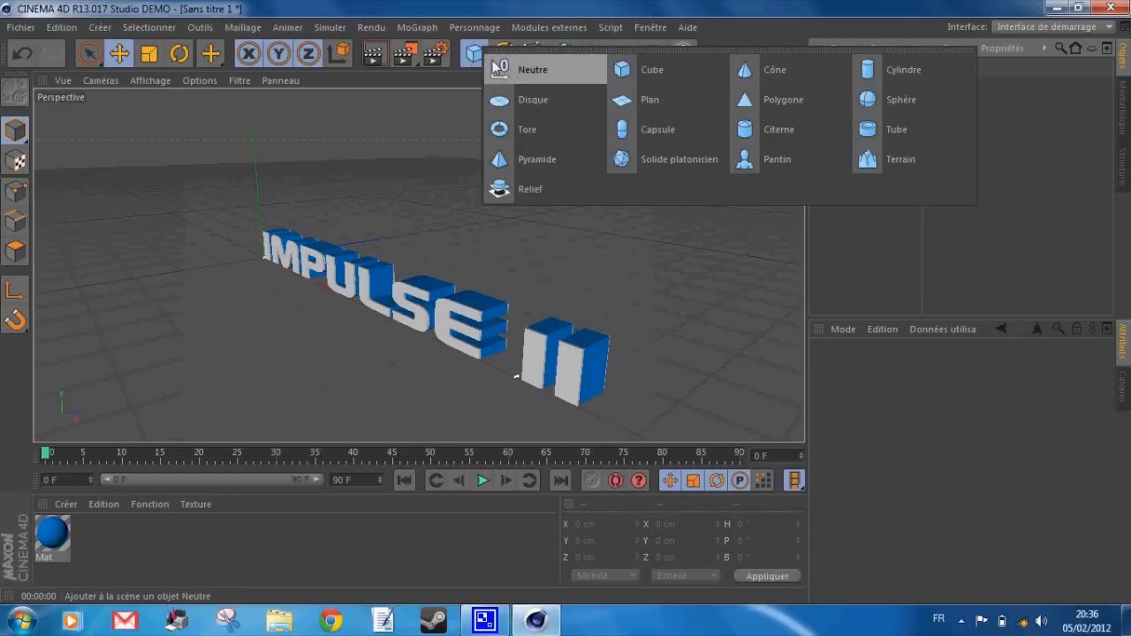
{"action": "left_click", "coordinate": [524, 69]}
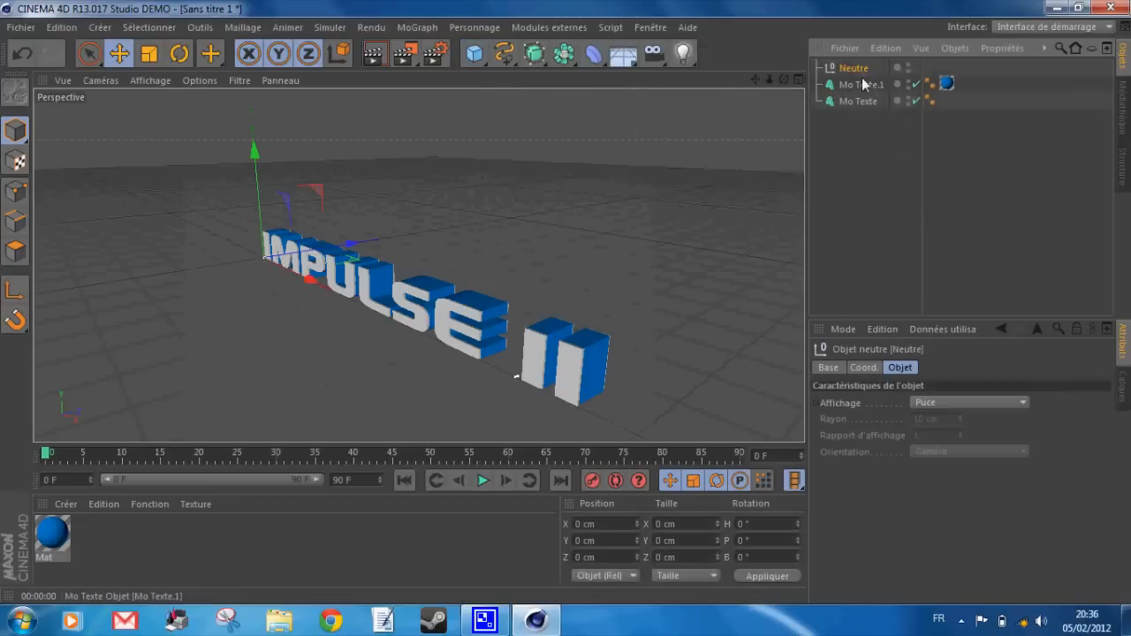
{"action": "left_click_drag", "start_coordinate": [873, 158], "coordinate": [857, 66]}
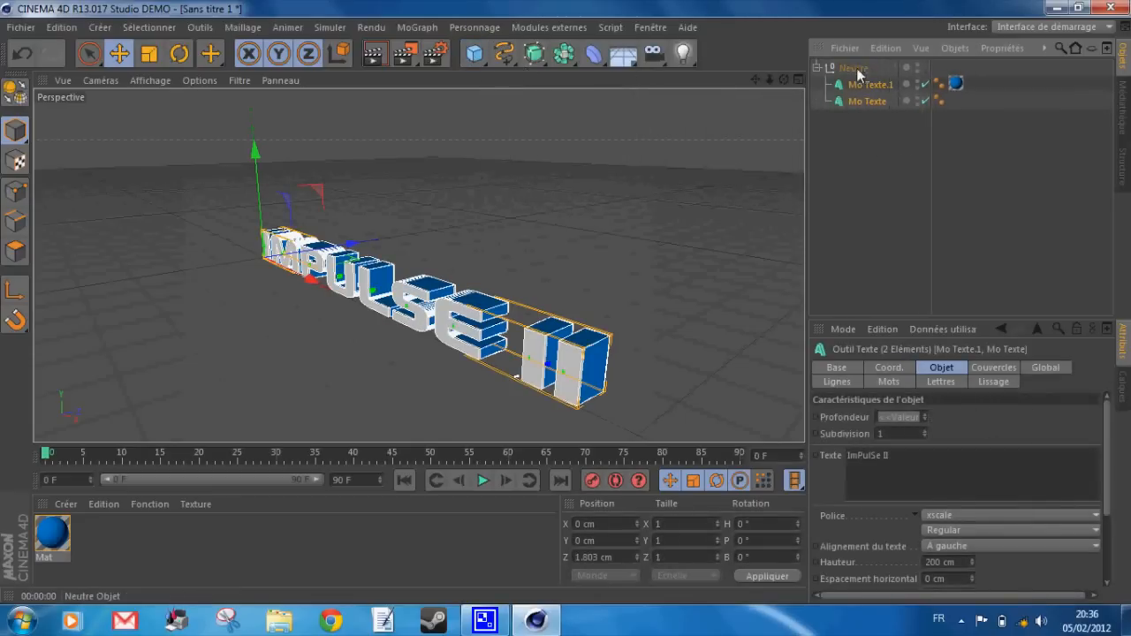
{"action": "left_click", "coordinate": [852, 114]}
{"action": "left_click", "coordinate": [817, 67]}
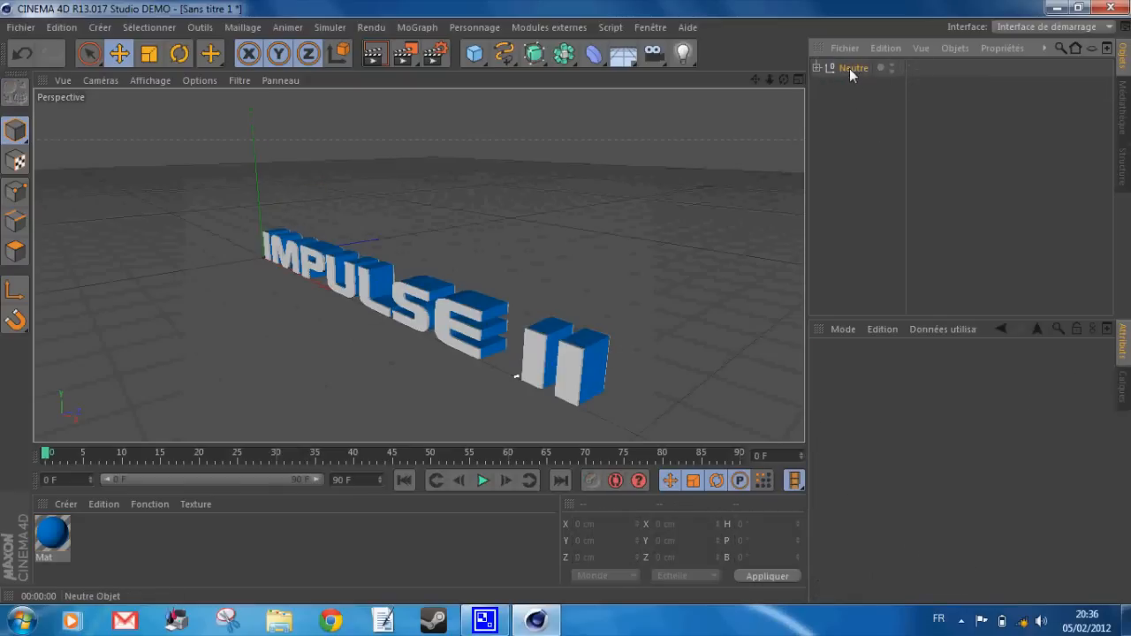
Rotate the Neutre group to a pitch of about -4.4°.
{"action": "left_click", "coordinate": [851, 68]}
{"action": "left_click", "coordinate": [817, 67]}
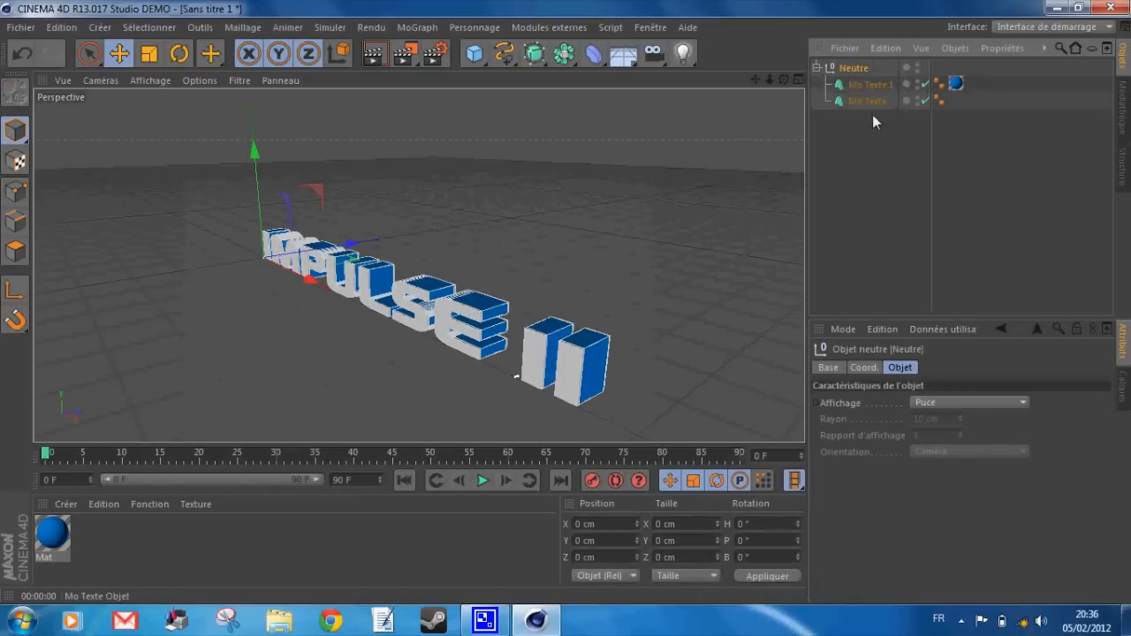
{"action": "left_click", "coordinate": [817, 67]}
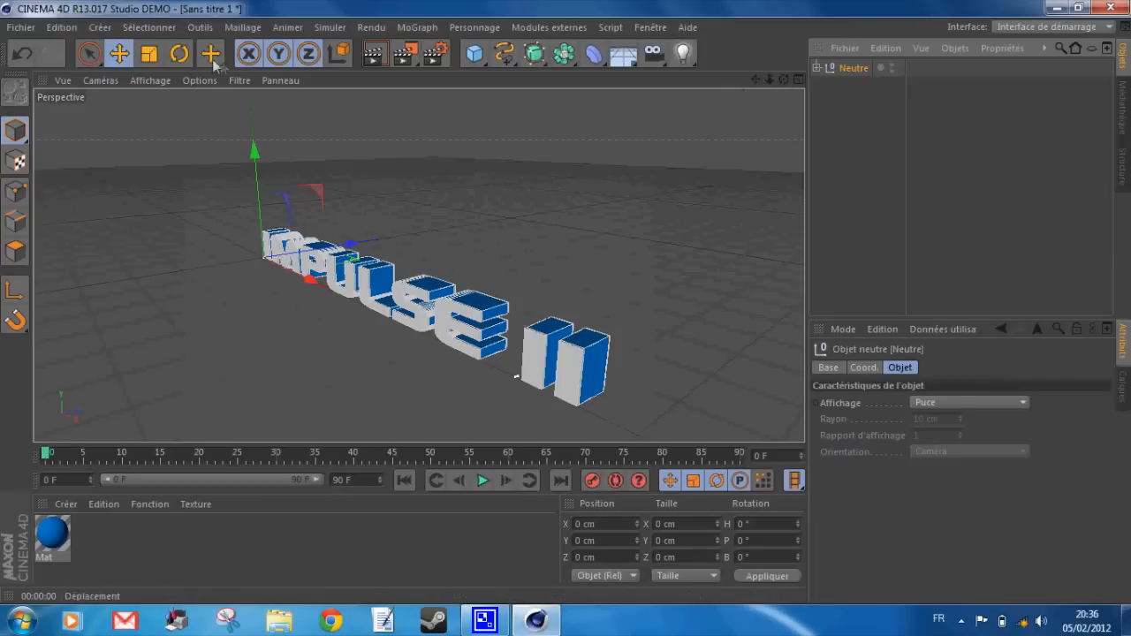
{"action": "left_click", "coordinate": [180, 56]}
{"action": "left_click", "coordinate": [182, 55]}
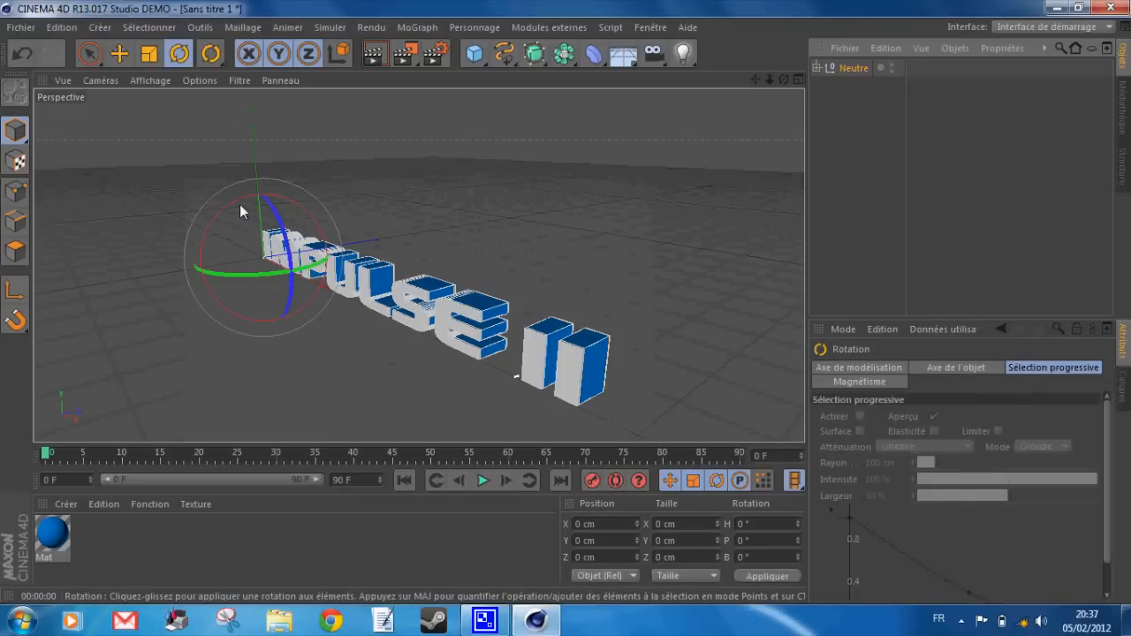
{"action": "left_click_drag", "start_coordinate": [235, 209], "coordinate": [215, 74]}
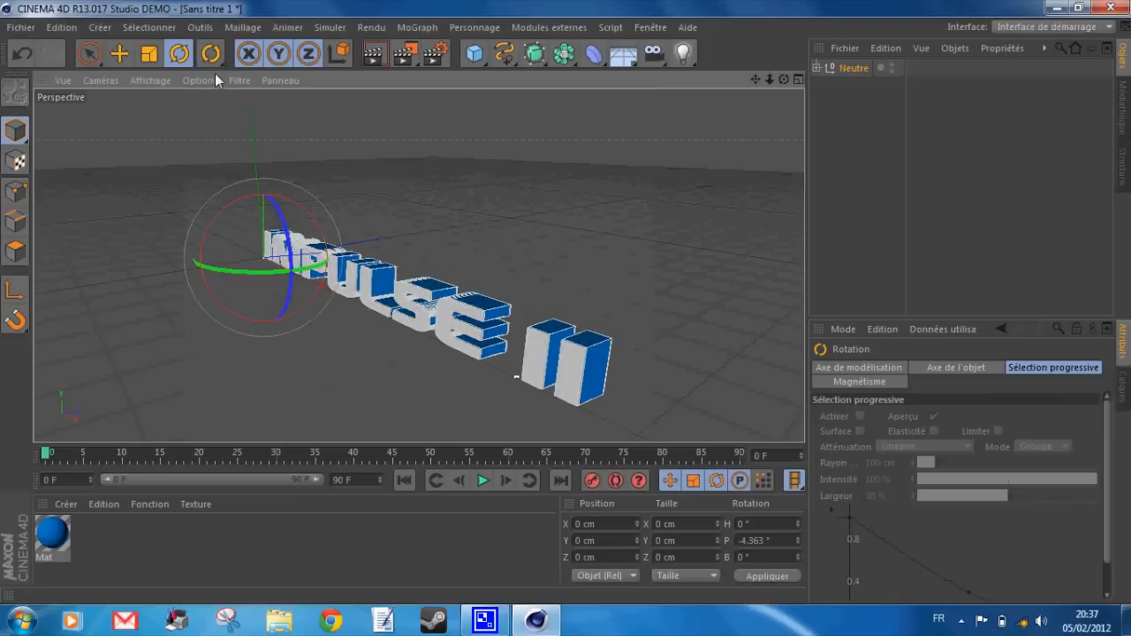
Inspect Mo Texte.1 inside the Neutre group, and reselect the collapsed group.
{"action": "left_click", "coordinate": [818, 67]}
{"action": "left_click", "coordinate": [869, 84]}
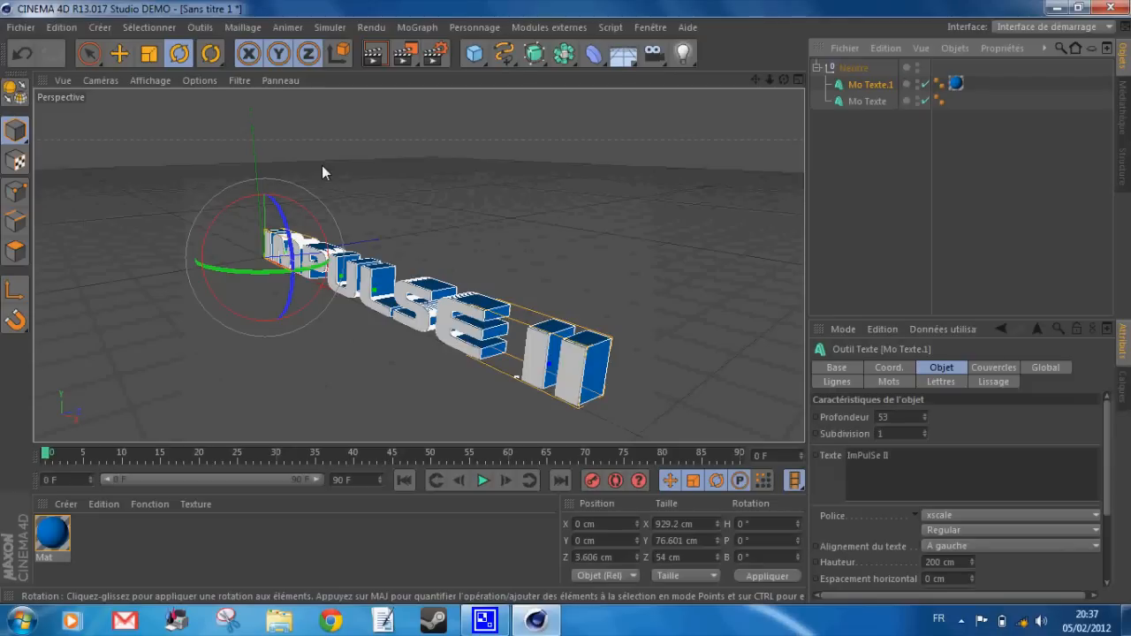
{"action": "left_click", "coordinate": [815, 71]}
{"action": "left_click", "coordinate": [835, 70]}
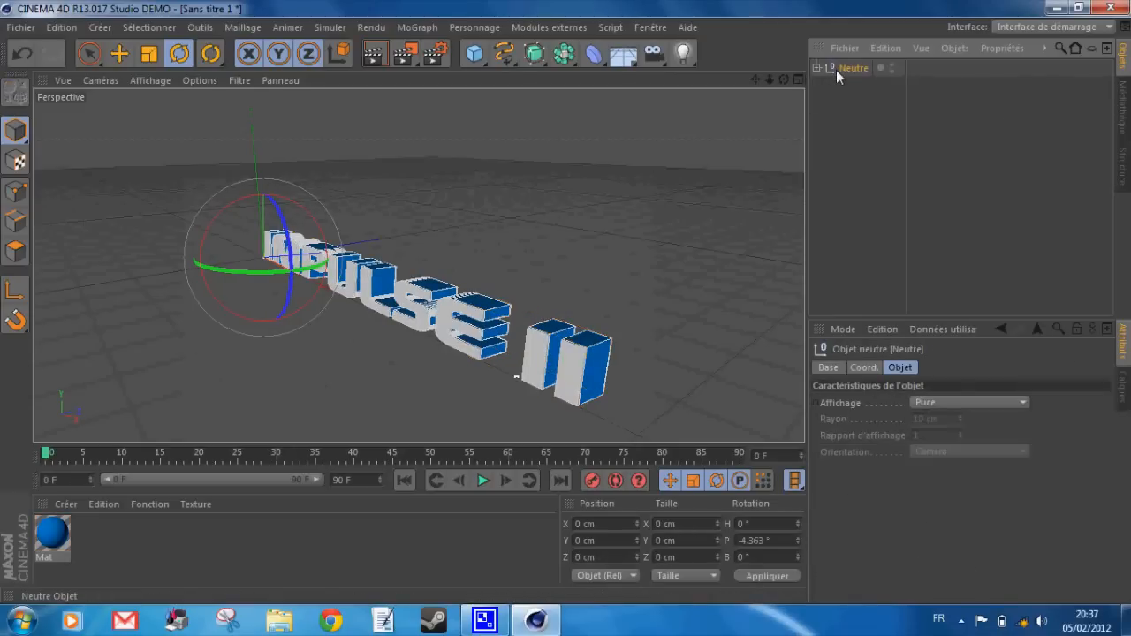